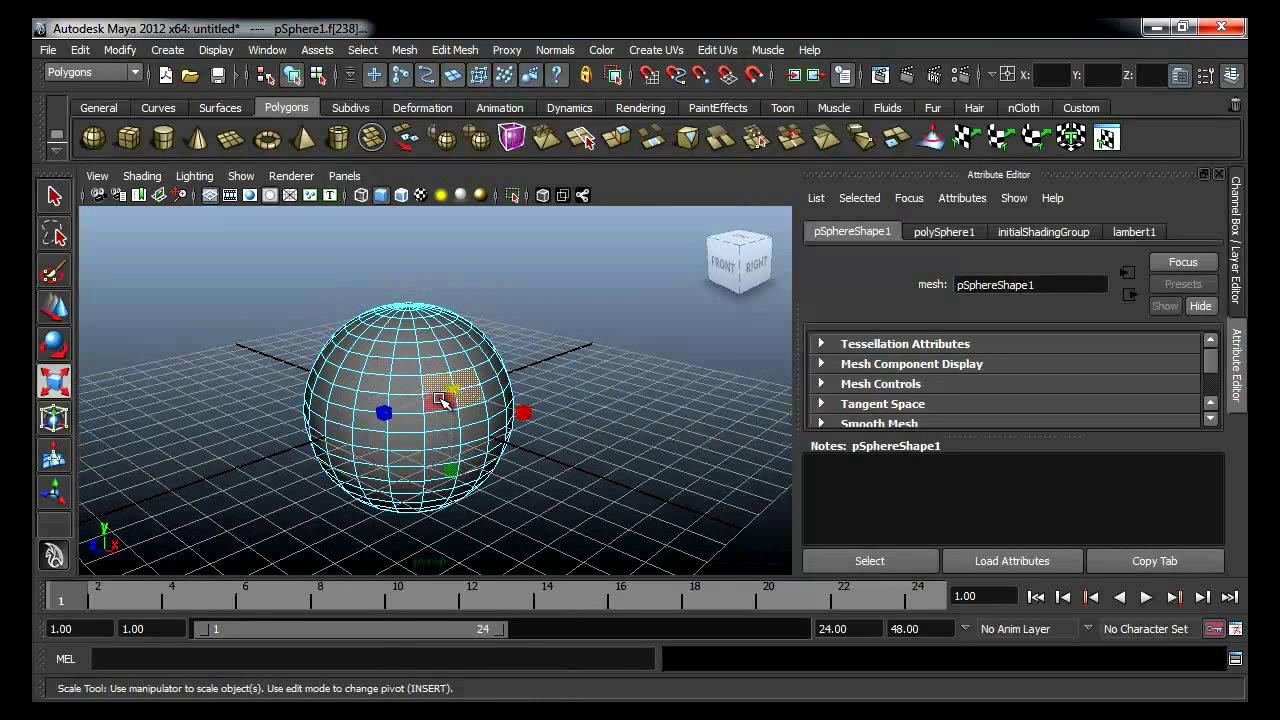
# - Try extruding the two selected adjacent sphere faces outward as one block and scaling them, and undo the extrusion
pyautogui.click(615, 145)
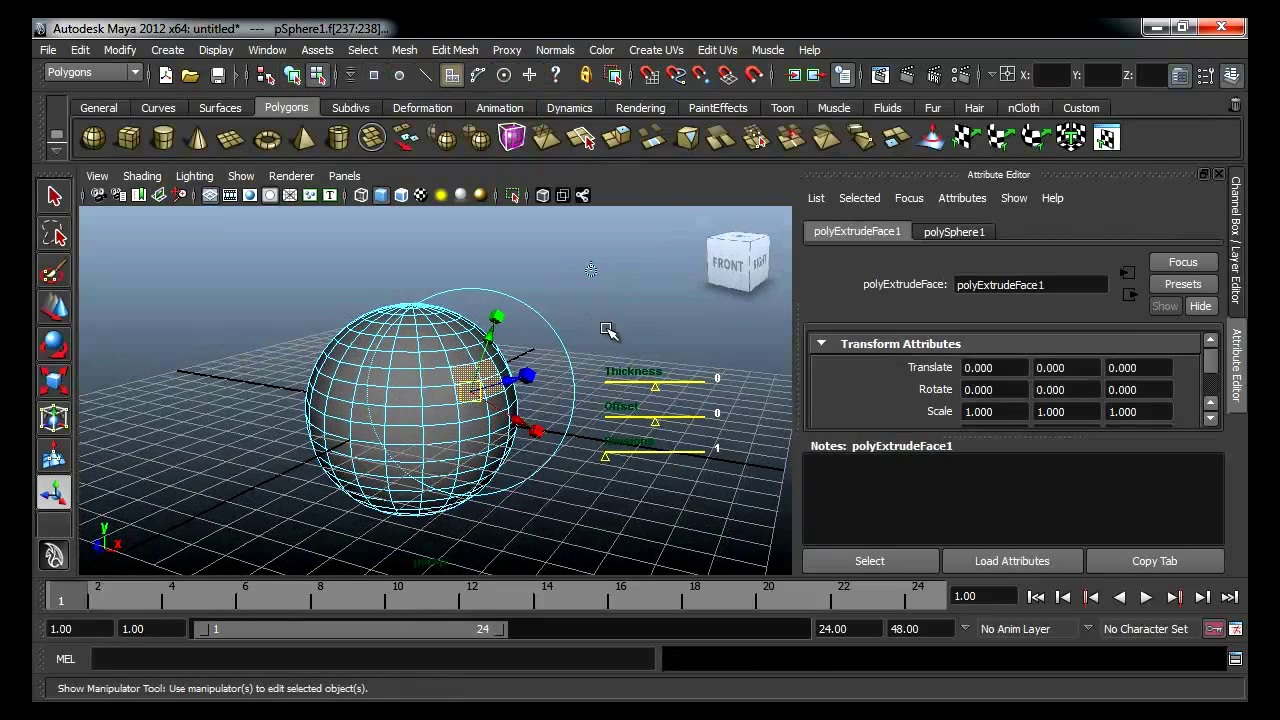
pyautogui.moveTo(509, 381); pyautogui.dragTo(563, 362)
pyautogui.moveTo(540, 304); pyautogui.dragTo(542, 298)
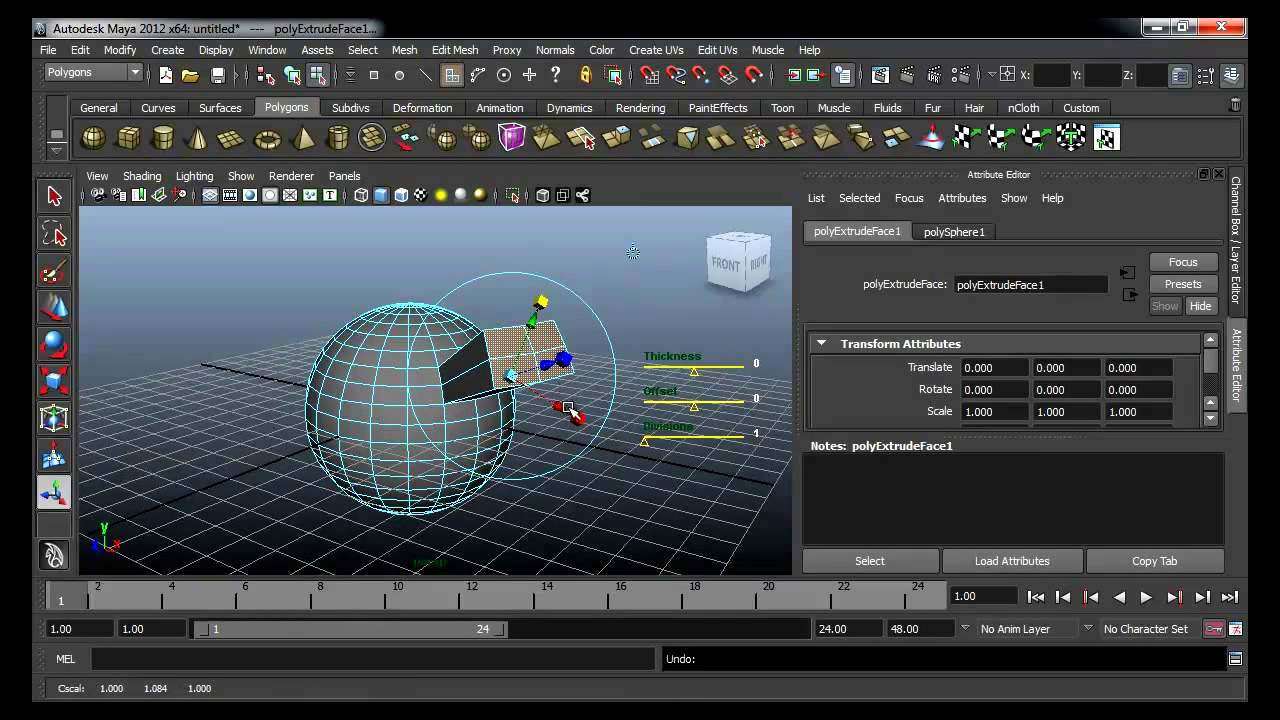
pyautogui.press('r')
pyautogui.moveTo(535, 360); pyautogui.dragTo(487, 351)
pyautogui.moveTo(582, 351)
pyautogui.keyDown('alt'); pyautogui.mouseDown()
pyautogui.moveTo(458, 358)
pyautogui.moveTo(577, 353)
pyautogui.moveTo(576, 331)
pyautogui.mouseUp(); pyautogui.keyUp('alt')
pyautogui.click(534, 345)
pyautogui.hotkey('ctrl', 'z')
pyautogui.hotkey('ctrl', 'z')
pyautogui.hotkey('ctrl', 'z')
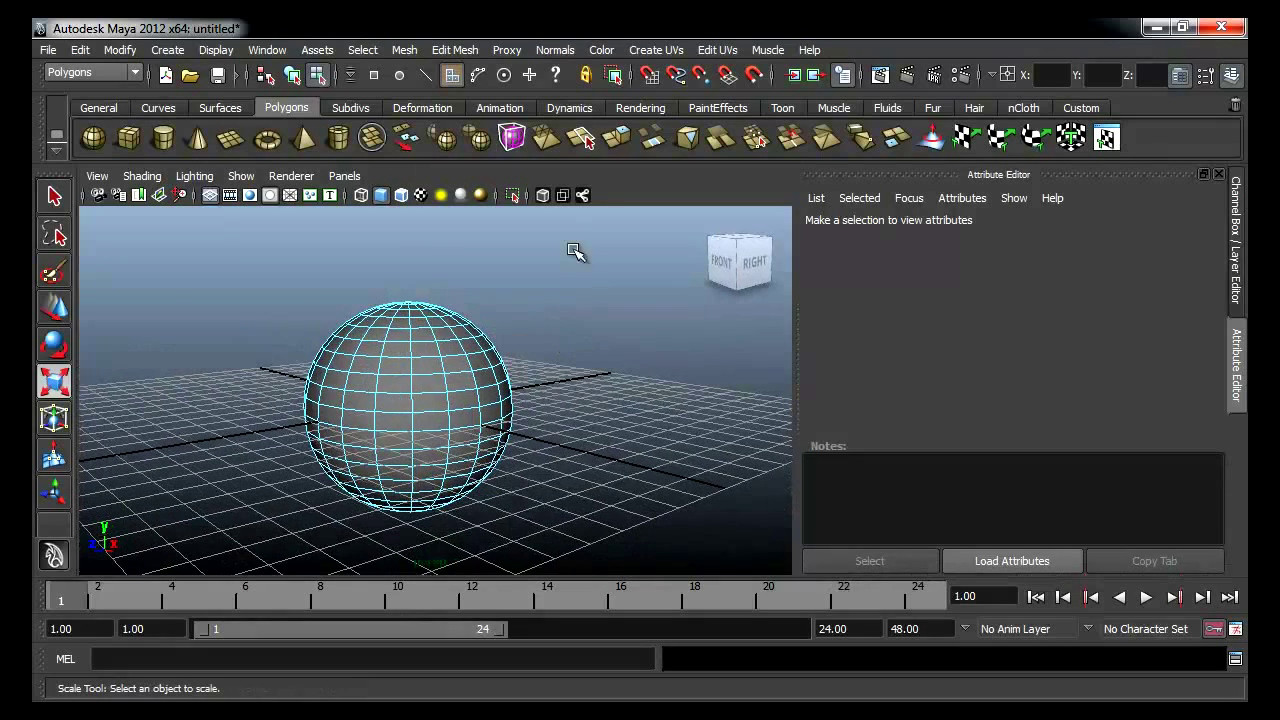
# - Select all faces of the sphere and turn off Keep Faces Together
pyautogui.moveTo(222, 557); pyautogui.dragTo(220, 559)
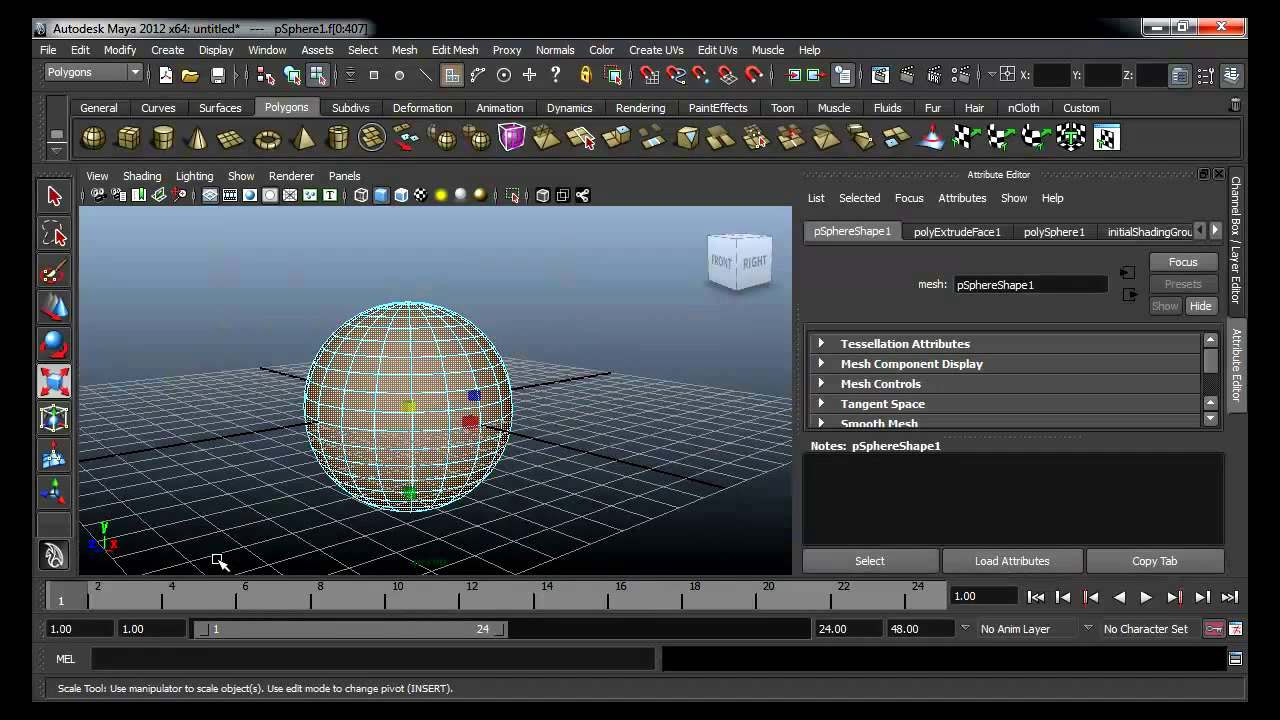
pyautogui.keyDown('alt'); pyautogui.moveTo(284, 464); pyautogui.dragTo(340, 430); pyautogui.keyUp('alt')
pyautogui.click(460, 46)
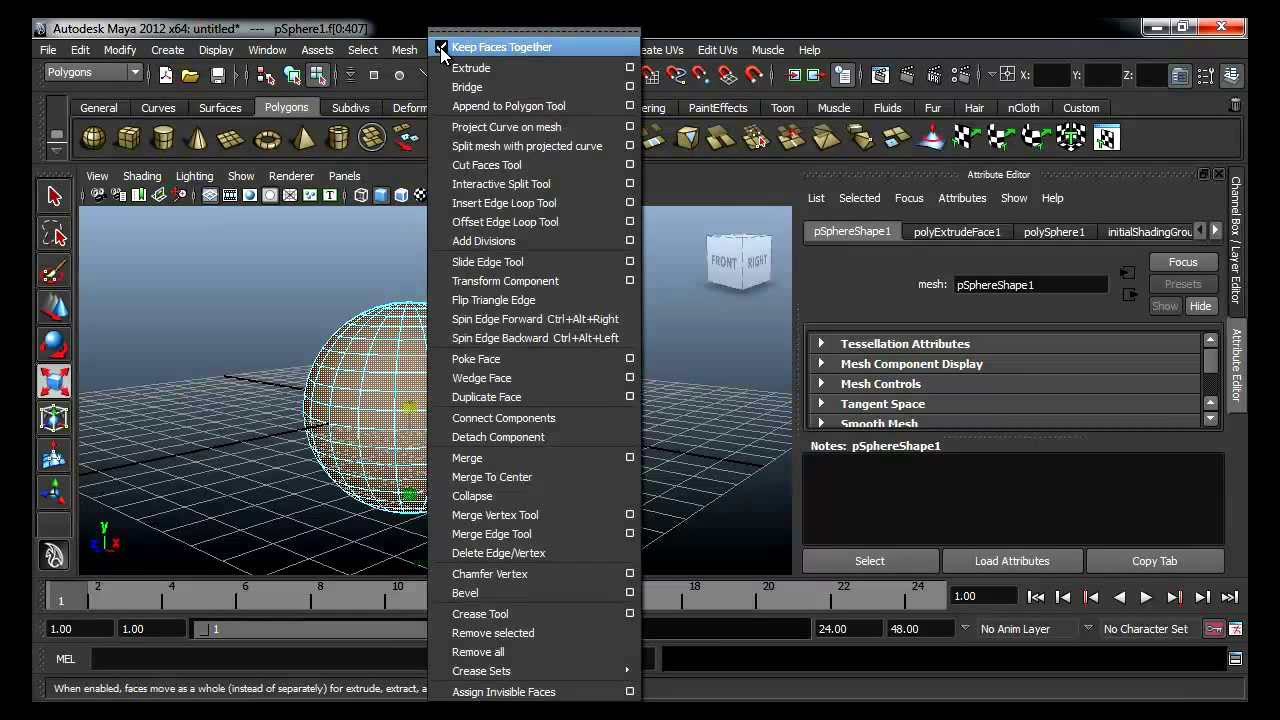
pyautogui.click(441, 47)
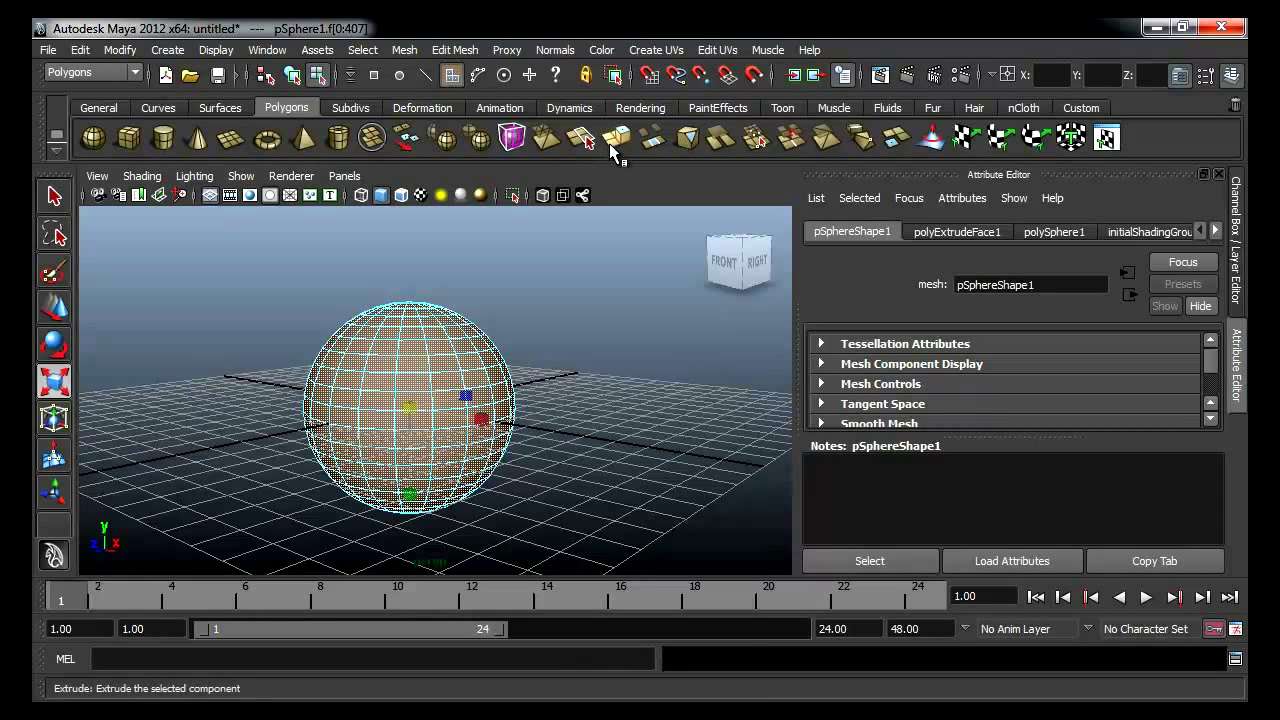
# - Extrude all sphere faces individually, try pulling them outward, and undo that outward move
pyautogui.click(616, 139)
pyautogui.keyDown('alt'); pyautogui.moveTo(549, 420); pyautogui.dragTo(606, 354); pyautogui.keyUp('alt')
pyautogui.keyDown('alt'); pyautogui.moveTo(517, 434); pyautogui.dragTo(533, 319, button='middle'); pyautogui.keyUp('alt')
pyautogui.moveTo(438, 524)
pyautogui.mouseDown()
pyautogui.moveTo(428, 514)
pyautogui.moveTo(443, 549)
pyautogui.moveTo(481, 505)
pyautogui.moveTo(443, 508)
pyautogui.moveTo(420, 534)
pyautogui.mouseUp()
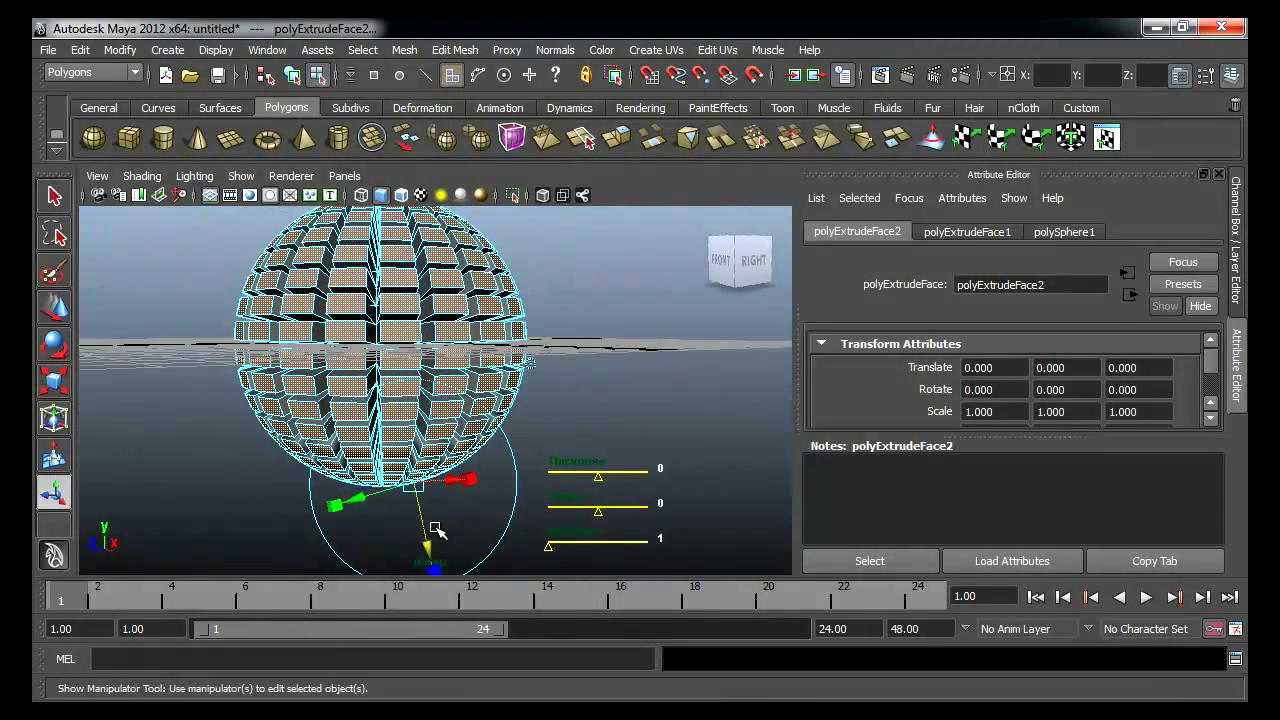
pyautogui.hotkey('ctrl', 'z')
# - Scale the individually extruded sphere faces down to about half size within their original outlines
pyautogui.keyDown('alt'); pyautogui.moveTo(500, 425); pyautogui.dragTo(655, 427, button='right'); pyautogui.keyUp('alt')
pyautogui.keyDown('alt'); pyautogui.moveTo(412, 446); pyautogui.dragTo(444, 427, button='middle'); pyautogui.keyUp('alt')
pyautogui.keyDown('alt'); pyautogui.moveTo(444, 428); pyautogui.dragTo(368, 478); pyautogui.keyUp('alt')
pyautogui.click(359, 473)
pyautogui.moveTo(455, 451); pyautogui.dragTo(449, 448)
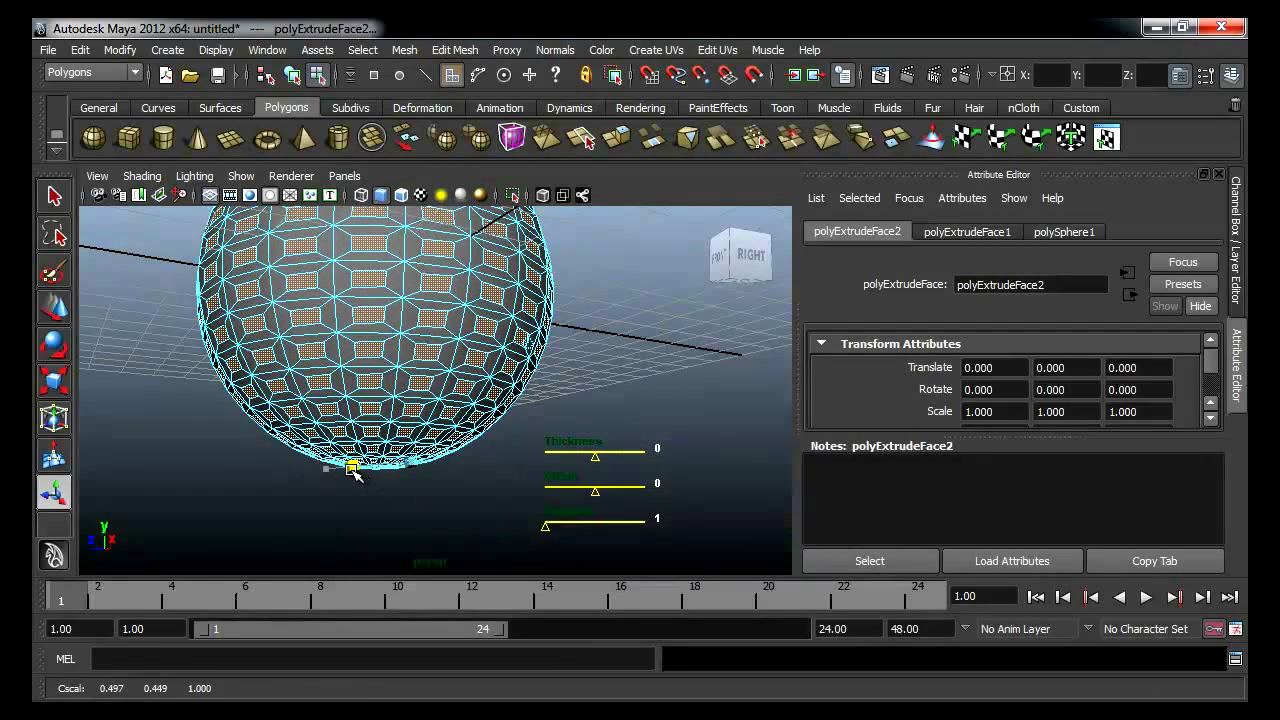
pyautogui.keyDown('alt'); pyautogui.moveTo(435, 408); pyautogui.dragTo(464, 432); pyautogui.keyUp('alt')
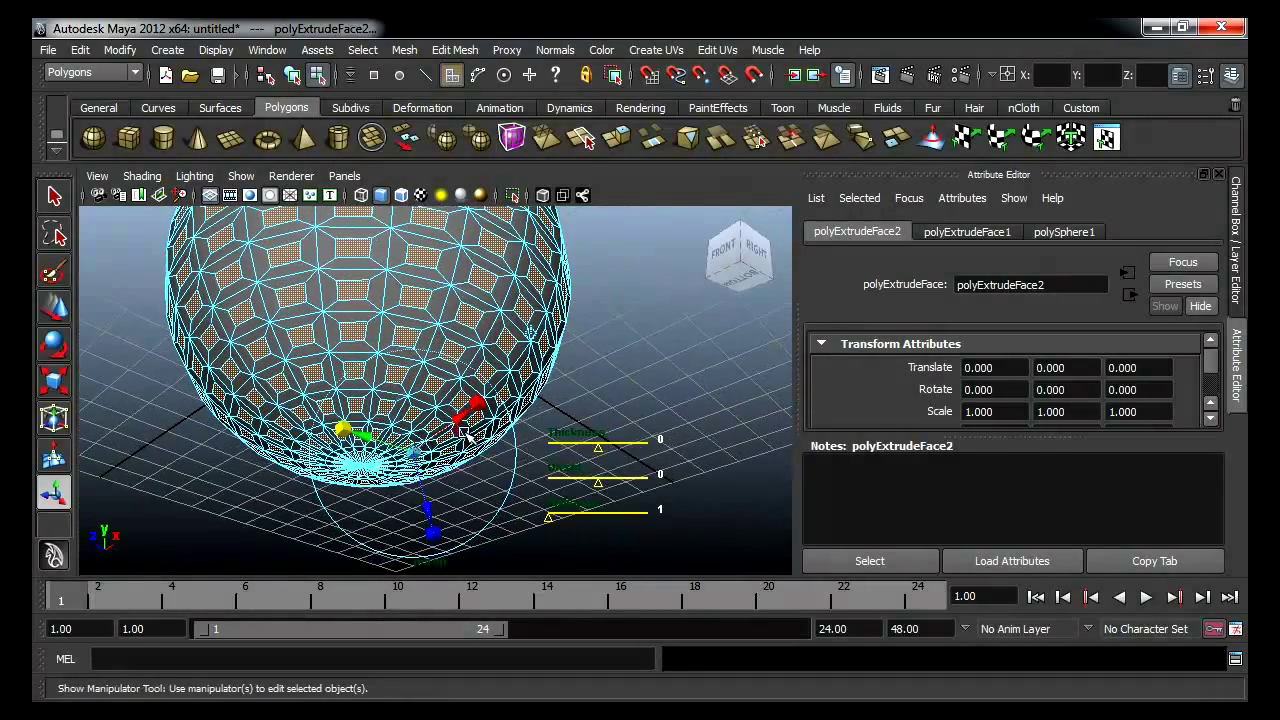
pyautogui.moveTo(530, 490)
pyautogui.keyDown('alt'); pyautogui.mouseDown()
pyautogui.moveTo(500, 430)
pyautogui.moveTo(540, 490)
pyautogui.mouseUp(); pyautogui.keyUp('alt')
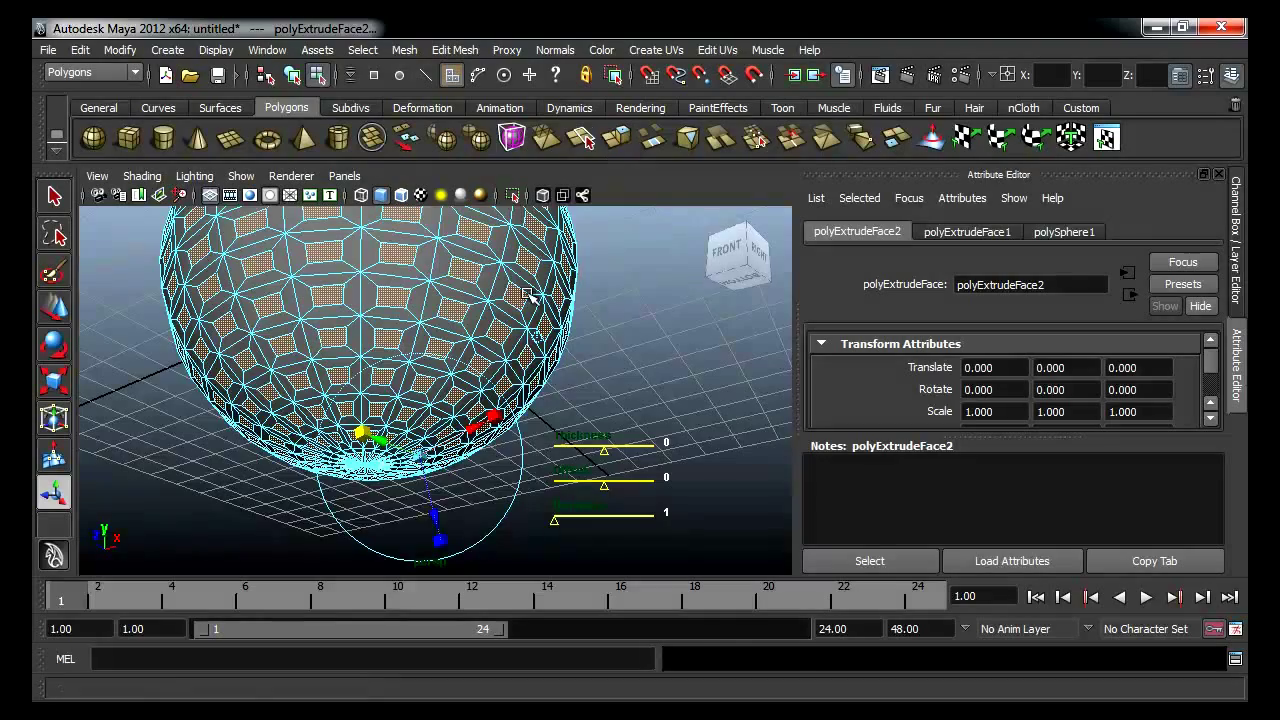
# - Extrude the small inset faces outward a short distance and scale their ends to about 0.8
pyautogui.click(617, 138)
pyautogui.moveTo(449, 533); pyautogui.dragTo(500, 496)
pyautogui.moveTo(511, 433); pyautogui.dragTo(511, 432)
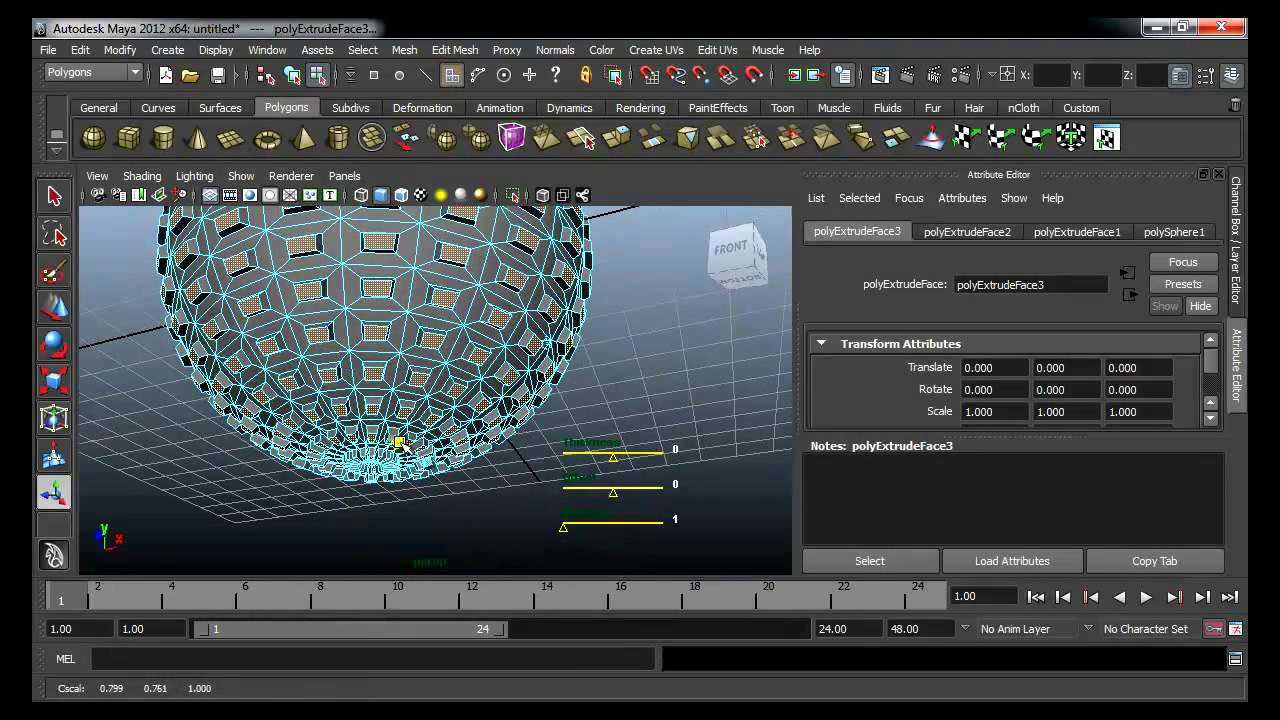
# - Extrude the raised faces further outward into prongs and taper their ends
pyautogui.click(616, 137)
pyautogui.moveTo(450, 522); pyautogui.dragTo(454, 557)
pyautogui.keyDown('alt'); pyautogui.moveTo(496, 508); pyautogui.dragTo(513, 452); pyautogui.keyUp('alt')
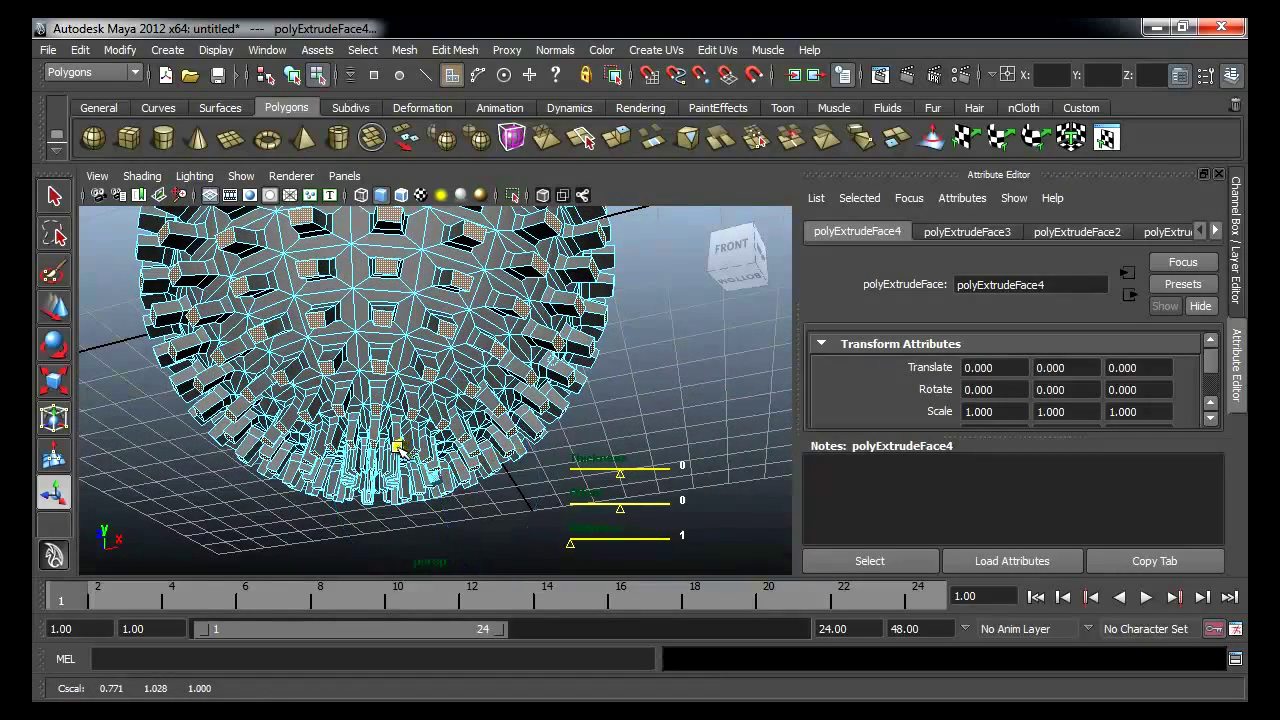
pyautogui.keyDown('alt'); pyautogui.moveTo(411, 456); pyautogui.dragTo(398, 418); pyautogui.keyUp('alt')
pyautogui.moveTo(488, 400); pyautogui.dragTo(485, 401)
# - Extrude the prong ends once more into long spikes and return to object mode with nothing selected
pyautogui.click(616, 137)
pyautogui.keyDown('alt'); pyautogui.moveTo(500, 470); pyautogui.dragTo(527, 450); pyautogui.keyUp('alt')
pyautogui.scroll(-4, 527, 450)
pyautogui.moveTo(458, 330); pyautogui.dragTo(556, 306, button='right')
pyautogui.click(651, 374)
pyautogui.keyDown('alt'); pyautogui.moveTo(513, 380); pyautogui.dragTo(510, 406, button='middle'); pyautogui.keyUp('alt')
pyautogui.scroll(-3, 510, 405)
pyautogui.moveTo(409, 434)
pyautogui.keyDown('alt'); pyautogui.mouseDown()
pyautogui.moveTo(551, 437)
pyautogui.moveTo(420, 440)
pyautogui.moveTo(362, 457)
pyautogui.moveTo(410, 446)
pyautogui.mouseUp(); pyautogui.keyUp('alt')
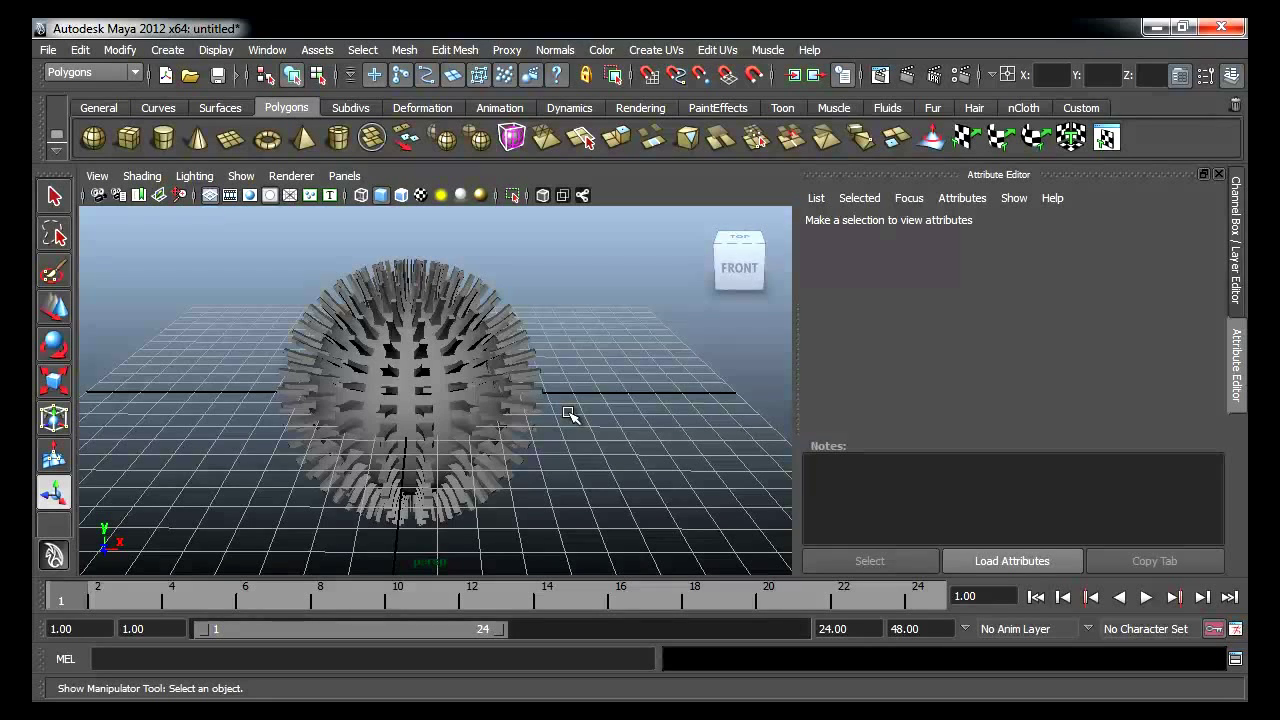
# - Select the spiky sphere, apply the smooth mesh preview to it, and deselect it
pyautogui.keyDown('alt'); pyautogui.moveTo(485, 434); pyautogui.dragTo(592, 412); pyautogui.keyUp('alt')
pyautogui.click(466, 340)
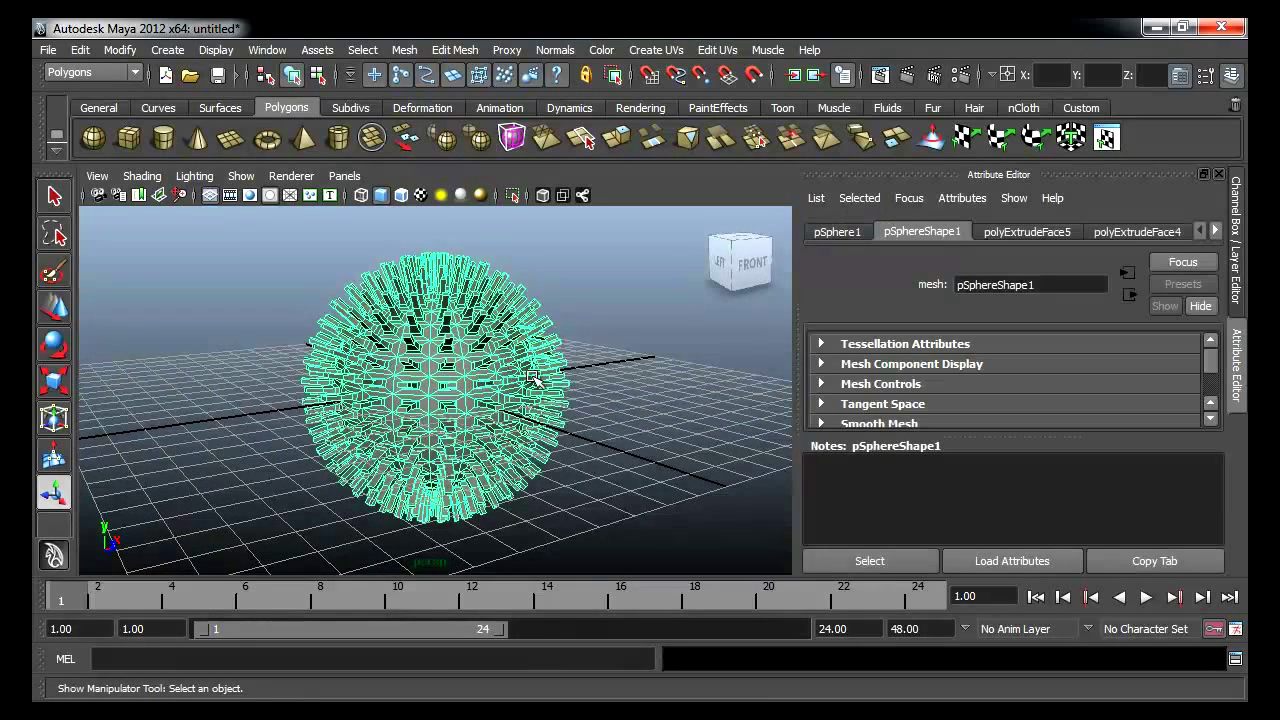
pyautogui.keyDown('alt'); pyautogui.moveTo(537, 377); pyautogui.dragTo(502, 383); pyautogui.keyUp('alt')
pyautogui.press('3')
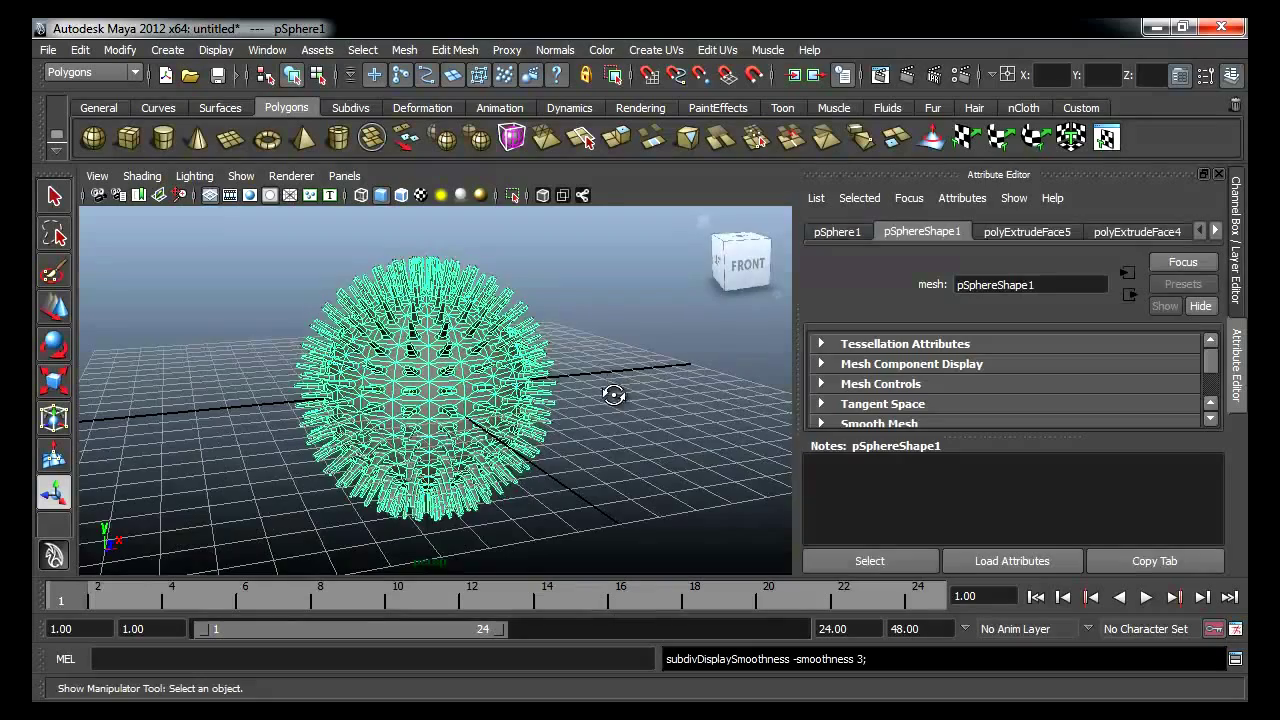
pyautogui.click(623, 394)
pyautogui.keyDown('alt'); pyautogui.moveTo(623, 394); pyautogui.dragTo(580, 381); pyautogui.keyUp('alt')
# - Select the spiky sphere and delete it
pyautogui.click(484, 390)
pyautogui.click(580, 381)
pyautogui.click(470, 360)
pyautogui.press('Delete')
# - Create a polygon plane at the grid's centre and scale it up uniformly to cover most of the grid
pyautogui.click(230, 138)
pyautogui.keyDown('alt'); pyautogui.moveTo(323, 223); pyautogui.dragTo(375, 344); pyautogui.keyUp('alt')
pyautogui.press('r')
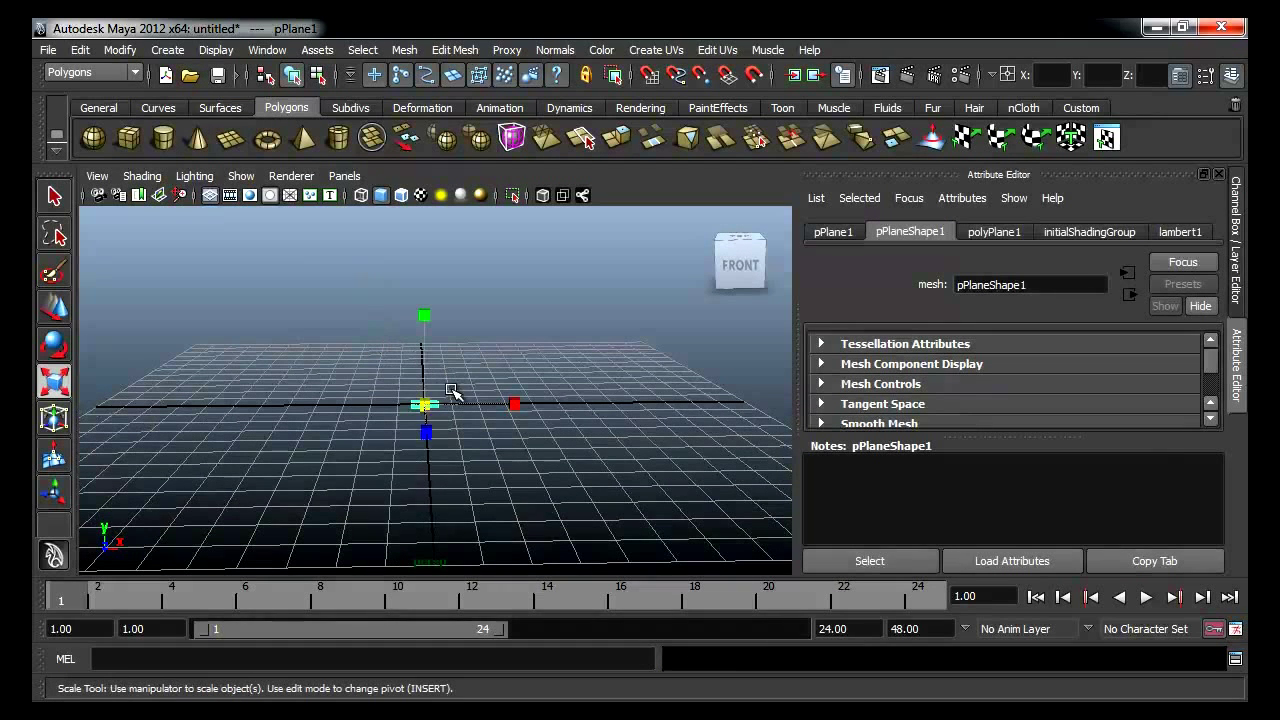
pyautogui.moveTo(419, 408); pyautogui.dragTo(612, 420)
# - Switch the plane to face mode and select the outermost face strips along its two opposite sides
pyautogui.press('w')
pyautogui.moveTo(566, 394); pyautogui.dragTo(557, 418, button='right')
pyautogui.keyDown('alt'); pyautogui.moveTo(558, 418); pyautogui.dragTo(551, 414); pyautogui.keyUp('alt')
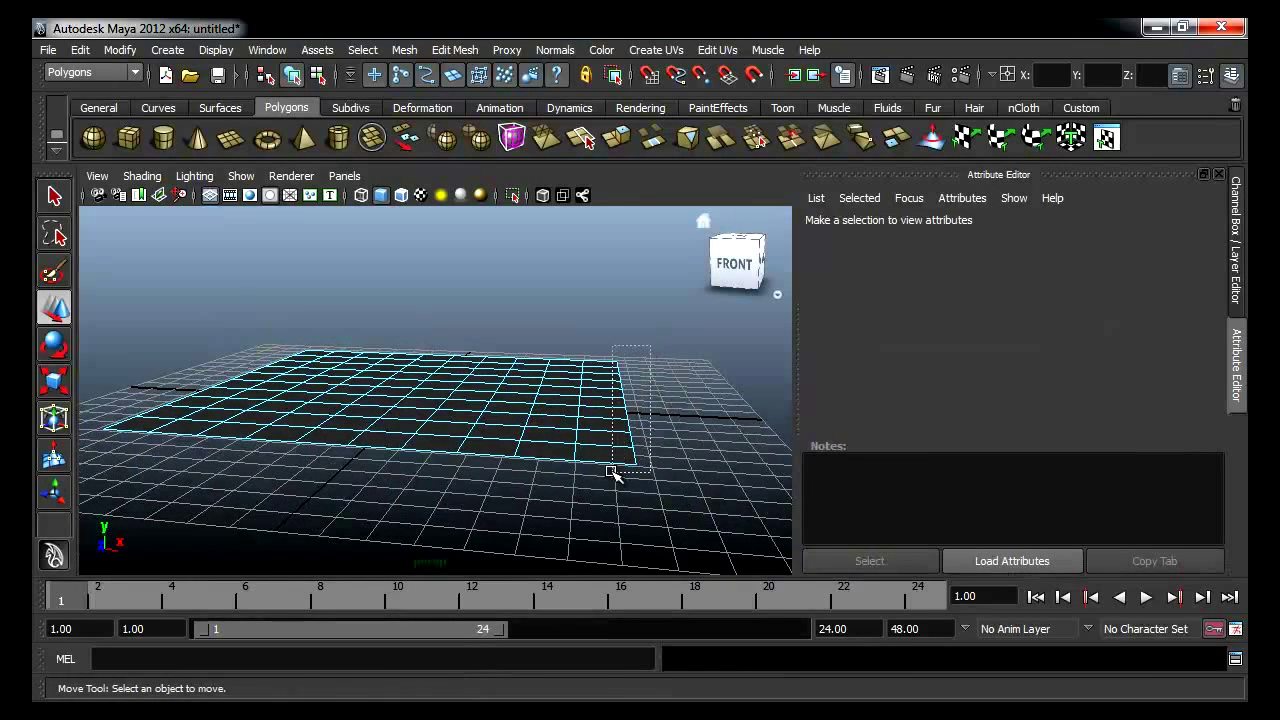
pyautogui.moveTo(611, 471); pyautogui.dragTo(609, 471)
pyautogui.keyDown('alt'); pyautogui.moveTo(497, 454); pyautogui.dragTo(557, 445); pyautogui.keyUp('alt')
pyautogui.keyDown('alt'); pyautogui.moveTo(177, 320); pyautogui.dragTo(222, 325); pyautogui.keyUp('alt')
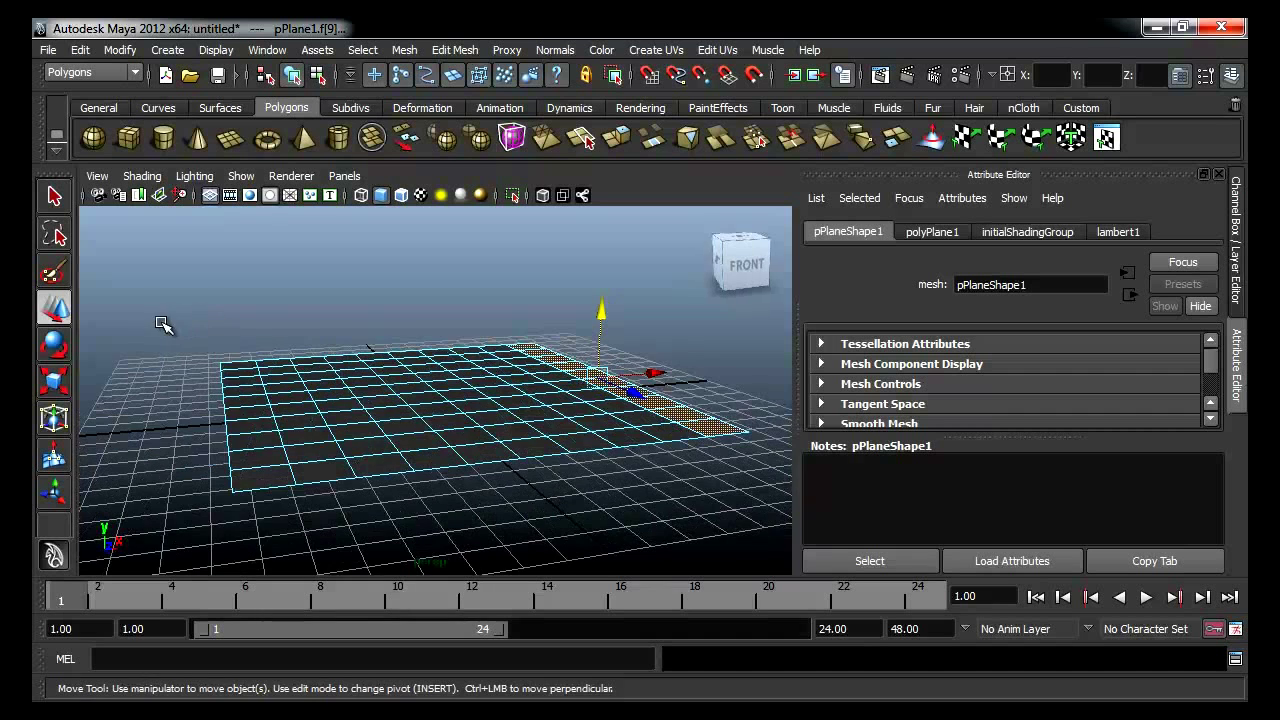
pyautogui.keyDown('shift'); pyautogui.moveTo(236, 530); pyautogui.dragTo(238, 530); pyautogui.keyUp('shift')
pyautogui.keyDown('alt'); pyautogui.moveTo(360, 474); pyautogui.dragTo(346, 470); pyautogui.keyUp('alt')
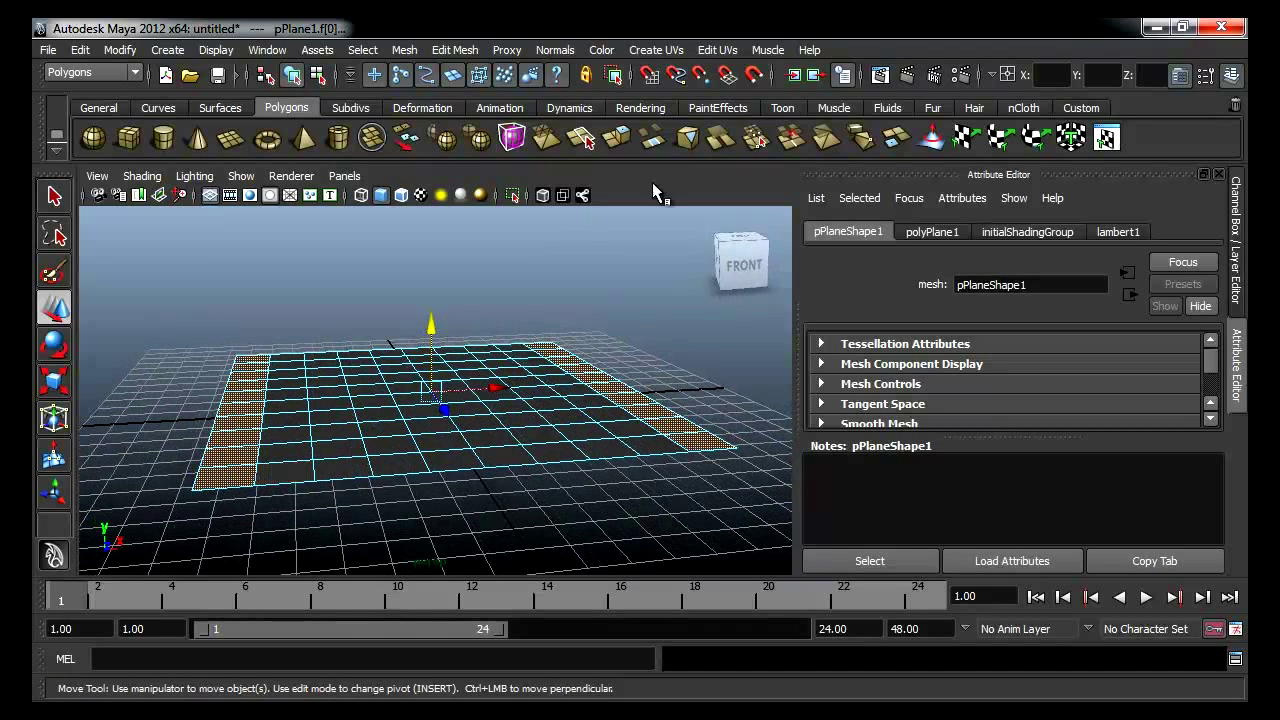
# - Extrude the two selected side strips upward into walls
pyautogui.click(622, 135)
pyautogui.keyDown('alt'); pyautogui.moveTo(681, 308); pyautogui.dragTo(617, 322); pyautogui.keyUp('alt')
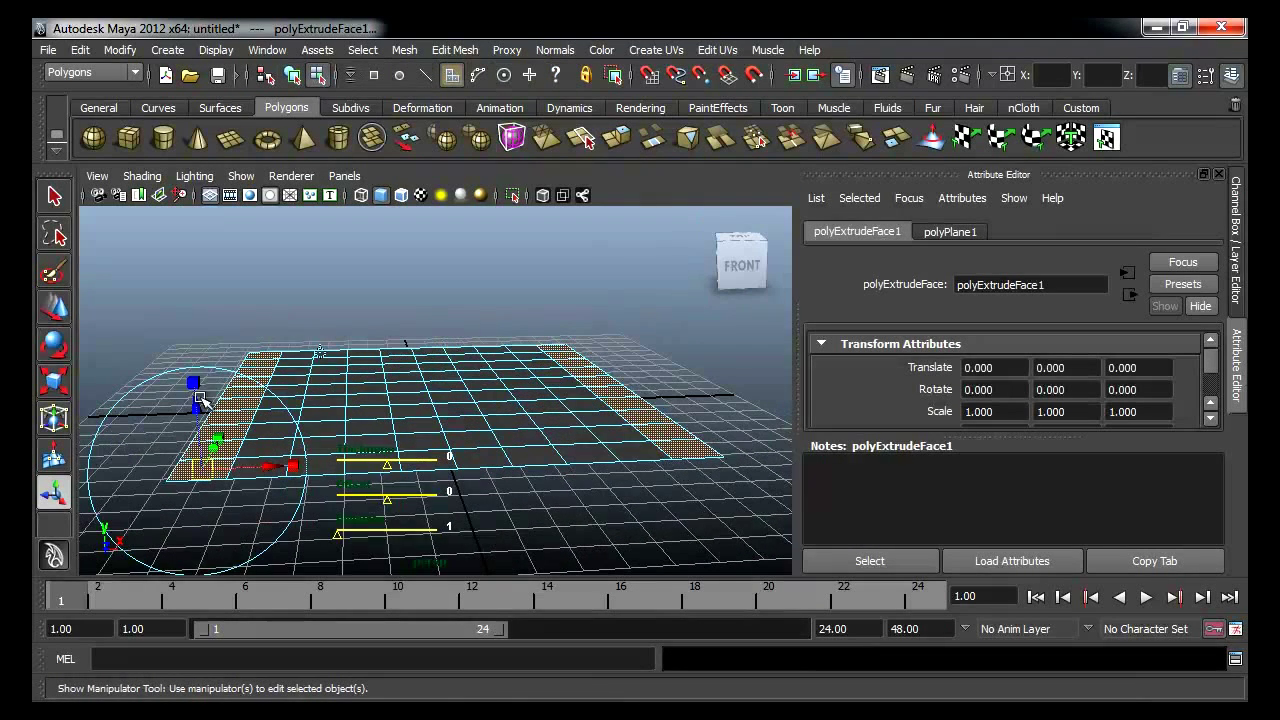
pyautogui.moveTo(192, 402); pyautogui.dragTo(428, 378)
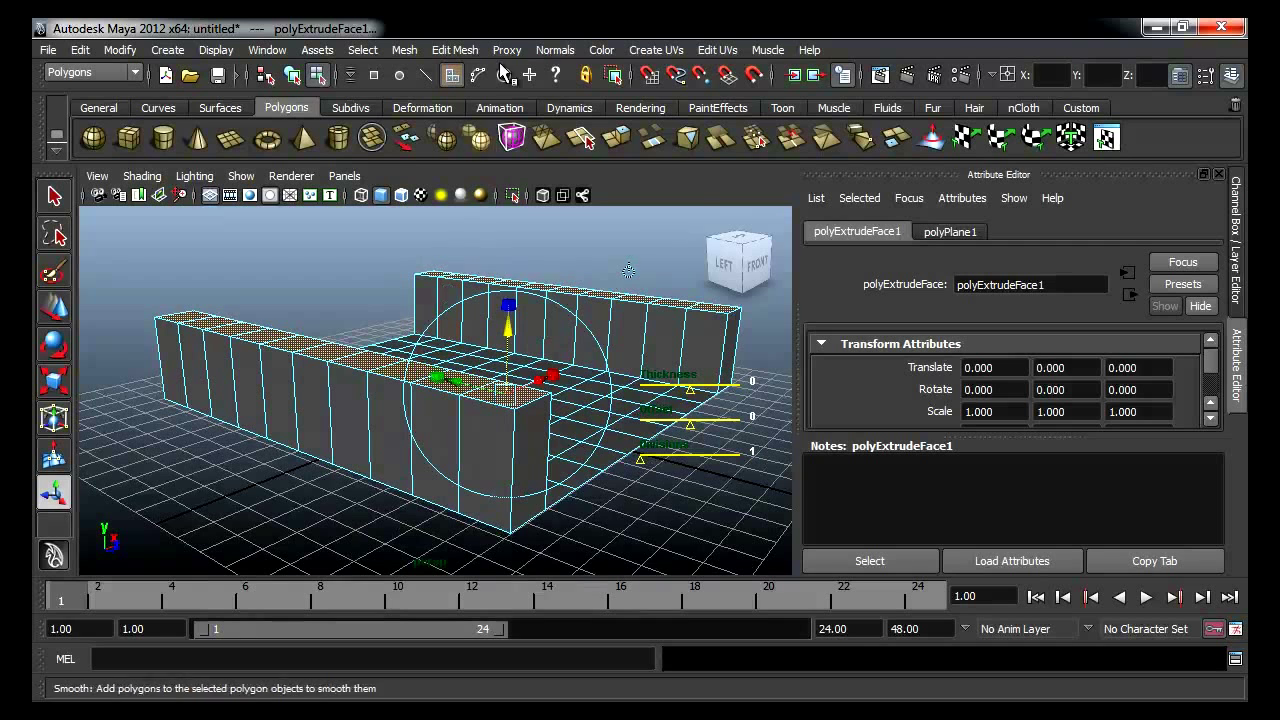
pyautogui.click(463, 51)
pyautogui.click(769, 32)
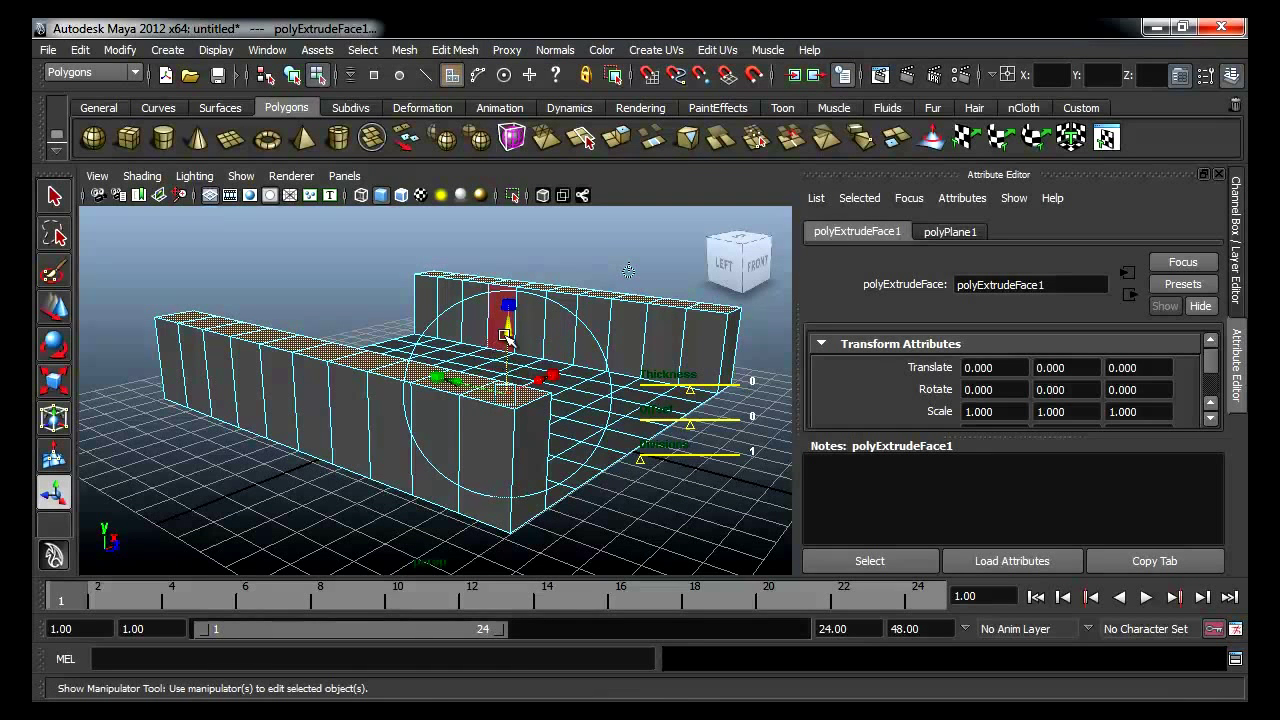
pyautogui.moveTo(509, 330); pyautogui.dragTo(509, 322)
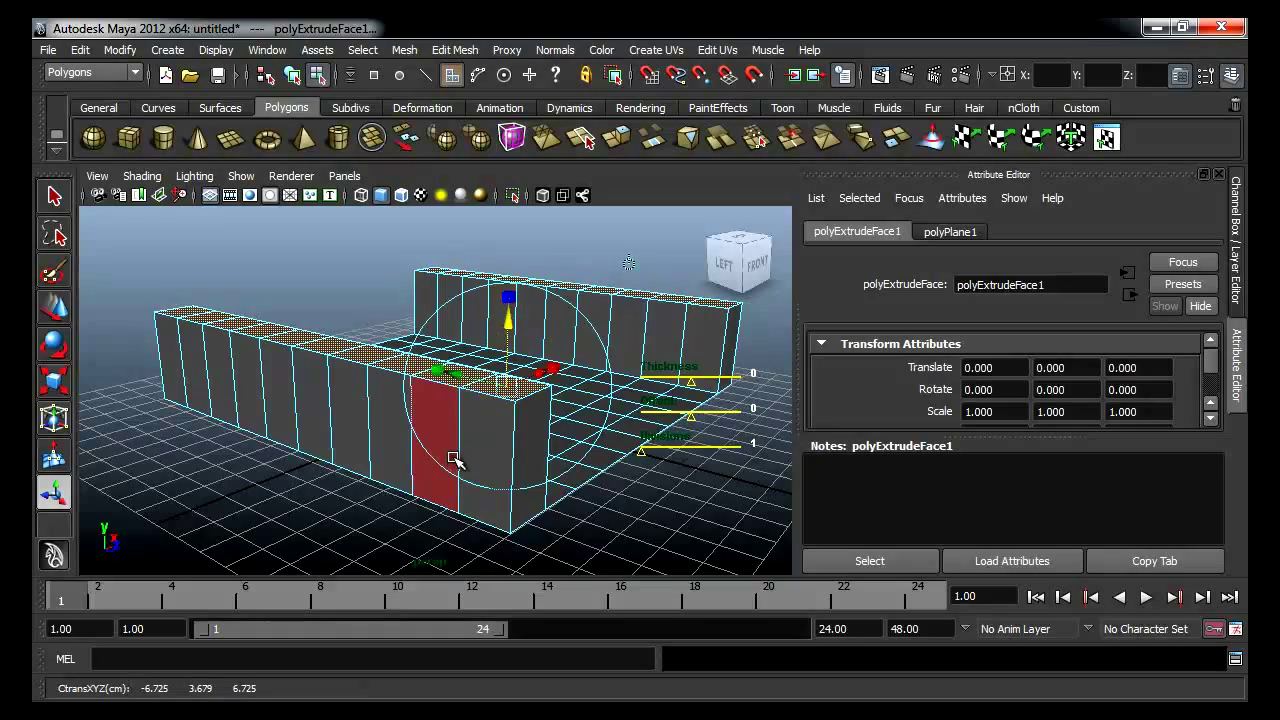
# - Examine the walls' internal faces in wireframe, restore shaded display, and clear the selection
pyautogui.press('4')
pyautogui.moveTo(468, 440)
pyautogui.keyDown('alt'); pyautogui.mouseDown()
pyautogui.moveTo(603, 480)
pyautogui.moveTo(618, 497)
pyautogui.moveTo(551, 494)
pyautogui.mouseUp(); pyautogui.keyUp('alt')
pyautogui.press('5')
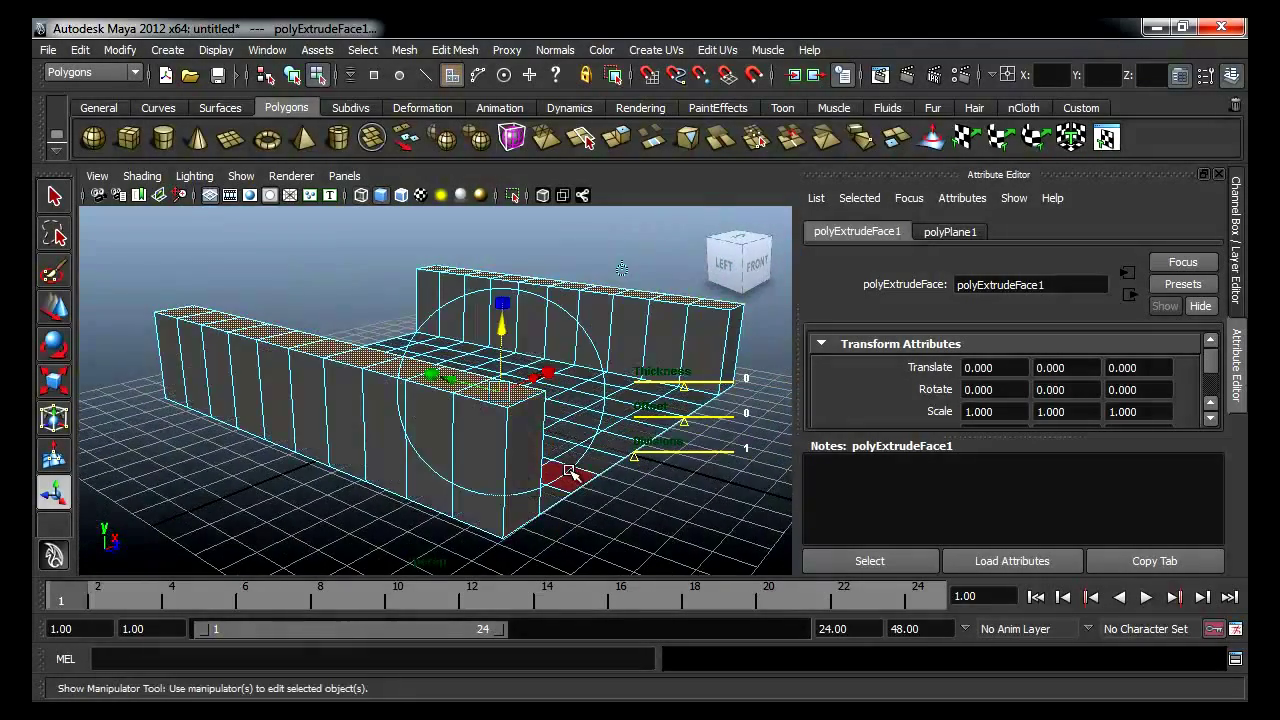
pyautogui.click(662, 465)
# - Try moving the top face of one wall's end segment away from its neighbours, and undo the move
pyautogui.click(550, 362)
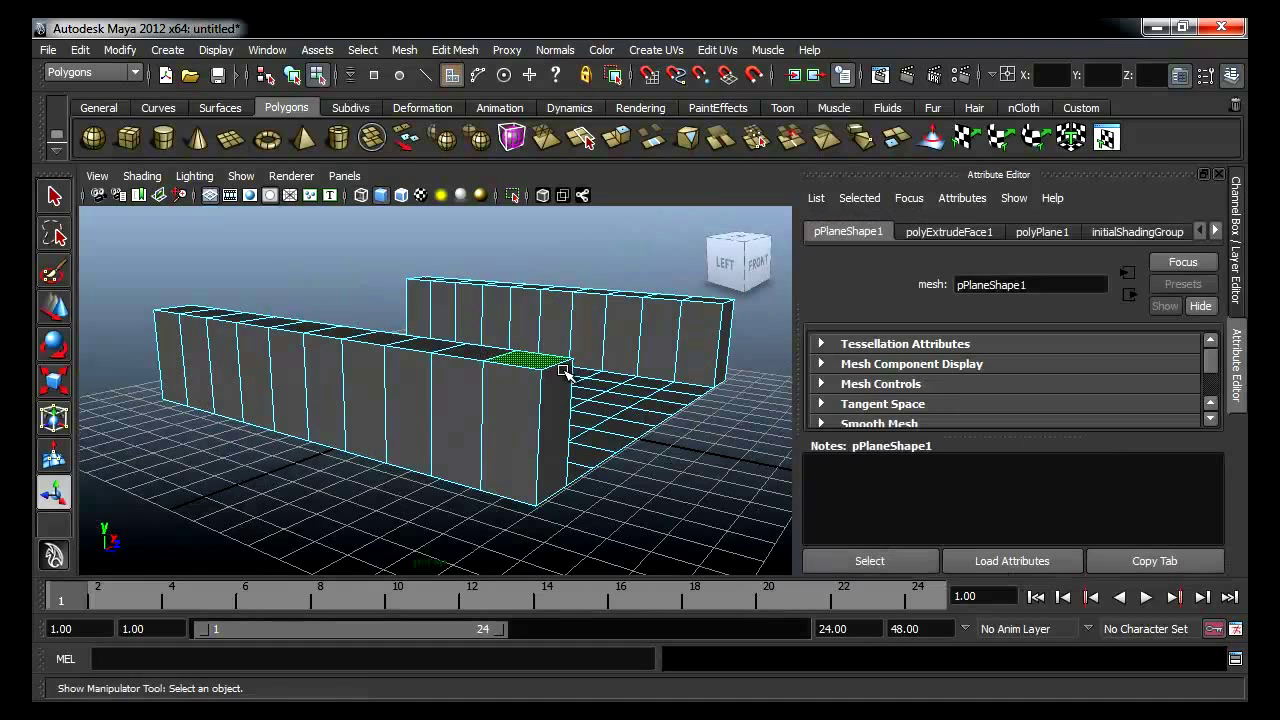
pyautogui.press('w')
pyautogui.moveTo(603, 370); pyautogui.dragTo(600, 429)
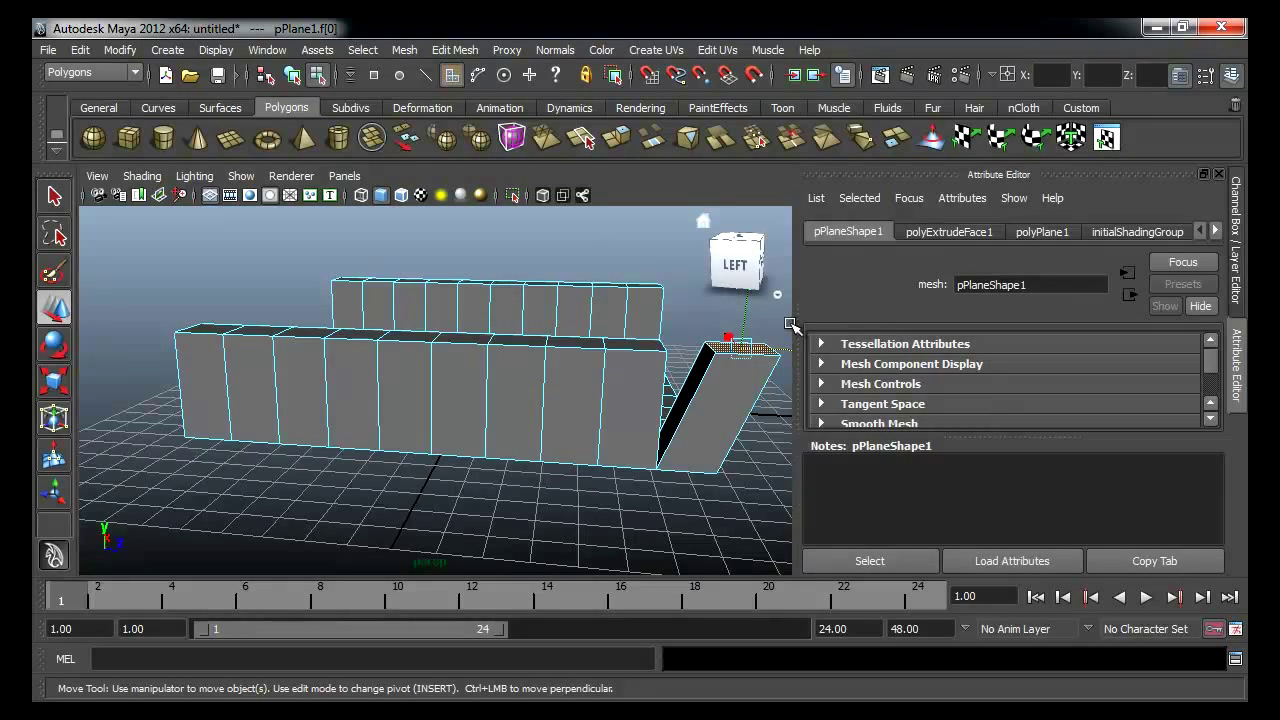
pyautogui.hotkey('ctrl', 'z')
pyautogui.keyDown('alt'); pyautogui.moveTo(717, 487); pyautogui.dragTo(490, 440); pyautogui.keyUp('alt')
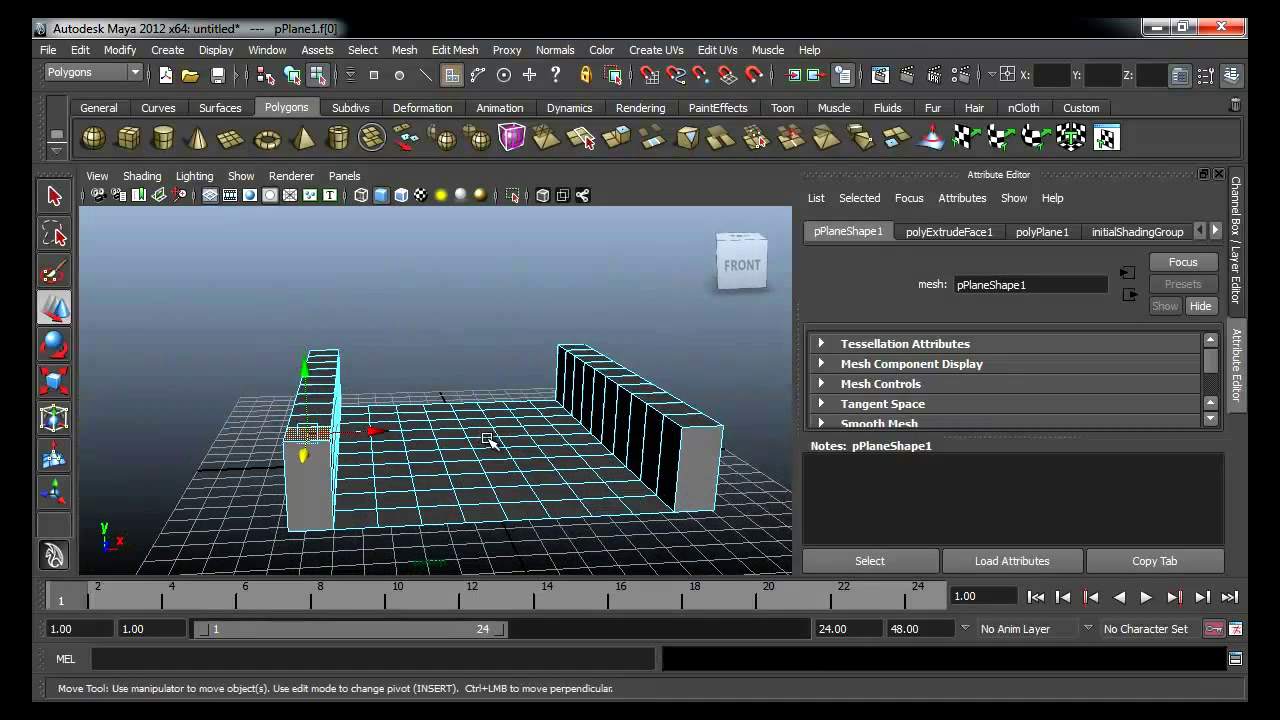
# - Undo the wall extrusion back to the flat plane with both side strips selected
pyautogui.hotkey('ctrl', 'z')
pyautogui.hotkey('ctrl', 'z')
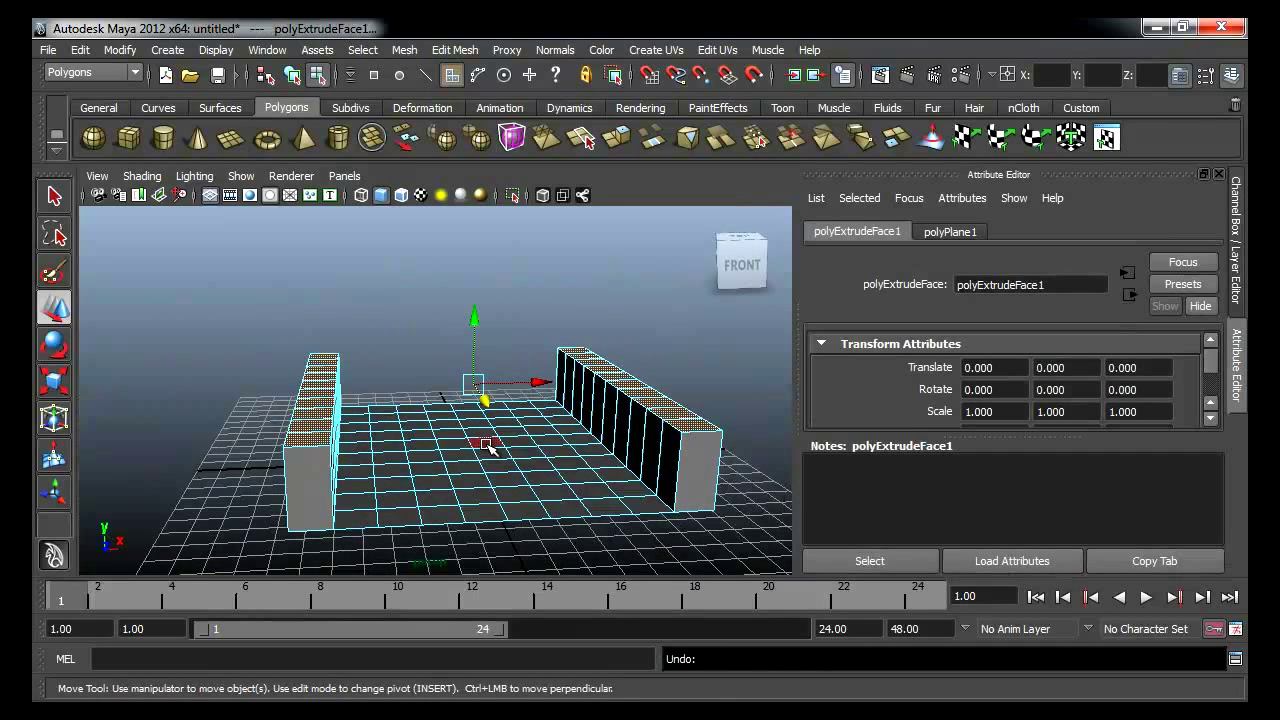
pyautogui.keyDown('alt'); pyautogui.moveTo(485, 443); pyautogui.dragTo(545, 450); pyautogui.keyUp('alt')
pyautogui.hotkey('ctrl', 'z')
pyautogui.hotkey('ctrl', 'z')
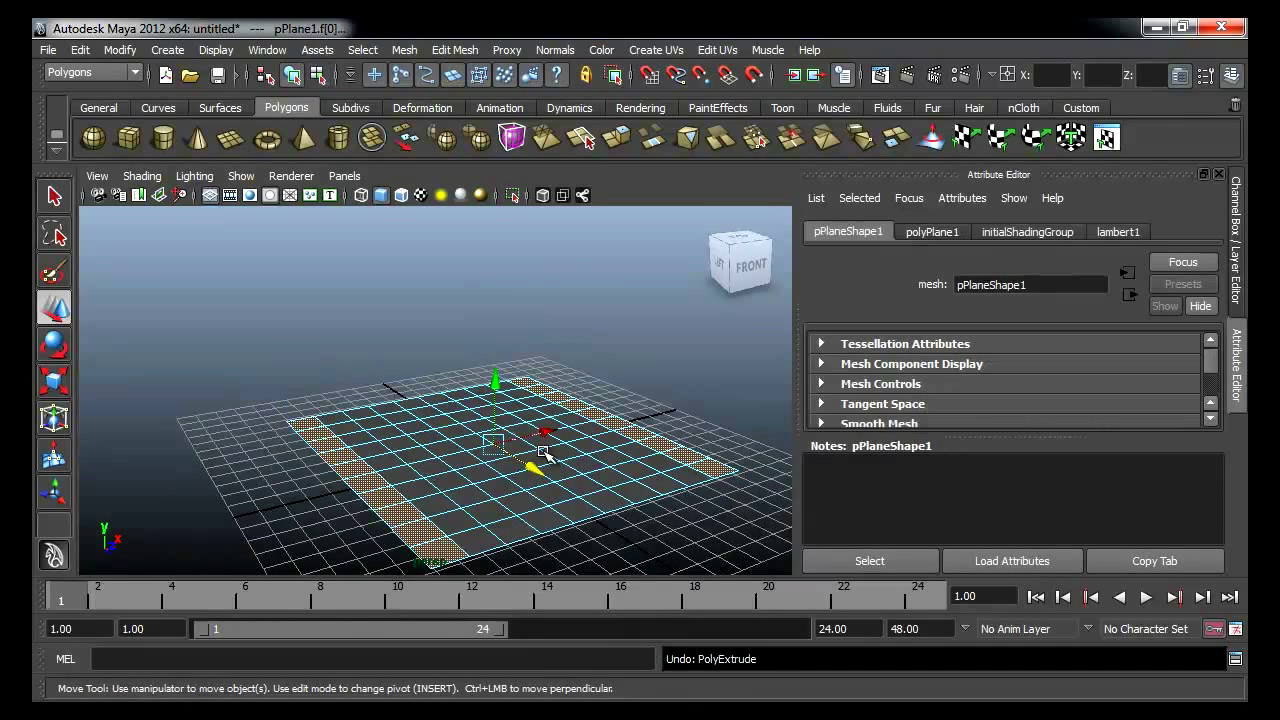
# - Extrude both selected side strips and scale each face down individually within its own square
pyautogui.click(617, 149)
pyautogui.keyDown('alt'); pyautogui.moveTo(434, 402); pyautogui.dragTo(540, 450, button='right'); pyautogui.keyUp('alt')
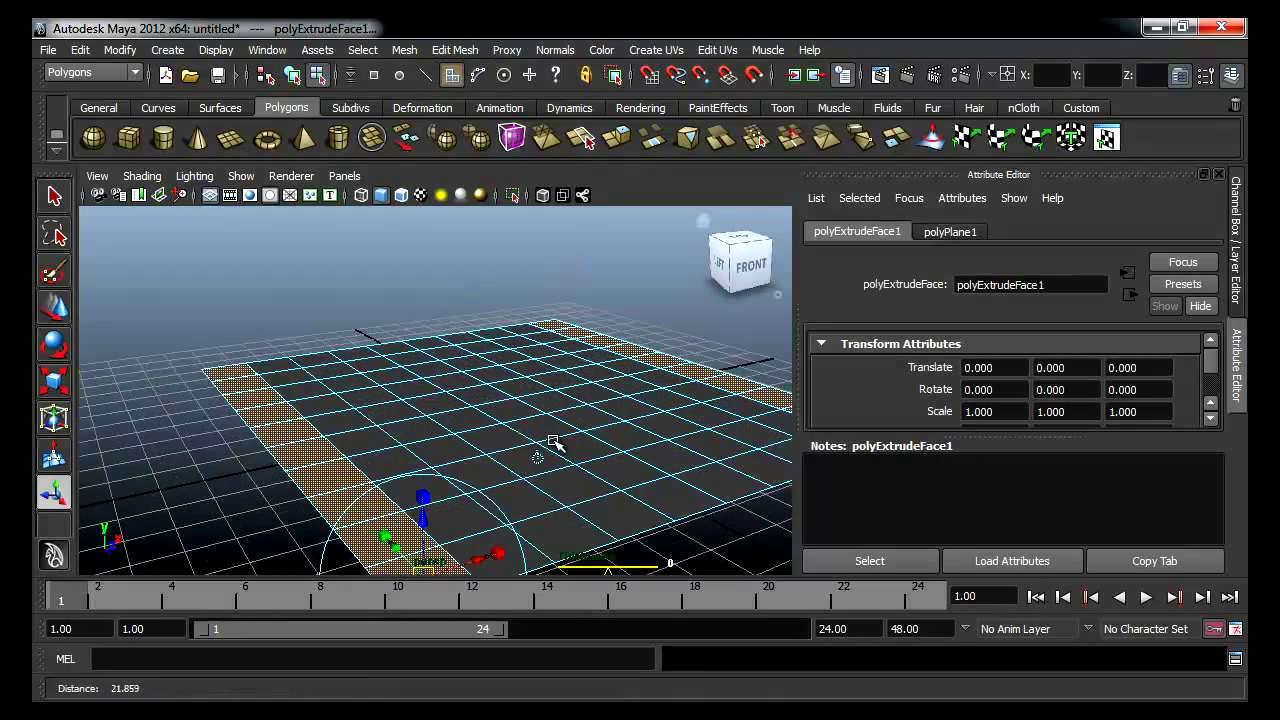
pyautogui.keyDown('alt'); pyautogui.moveTo(540, 450); pyautogui.dragTo(521, 343, button='middle'); pyautogui.keyUp('alt')
pyautogui.moveTo(482, 445); pyautogui.dragTo(462, 449)
pyautogui.moveTo(369, 433); pyautogui.dragTo(385, 443)
# - Extrude the inset faces again and raise them into two rows of separate pillars, and clear the selection
pyautogui.press('g')
pyautogui.moveTo(404, 378); pyautogui.dragTo(430, 170)
pyautogui.keyDown('alt'); pyautogui.moveTo(440, 400); pyautogui.dragTo(485, 375); pyautogui.keyUp('alt')
pyautogui.click(508, 242)
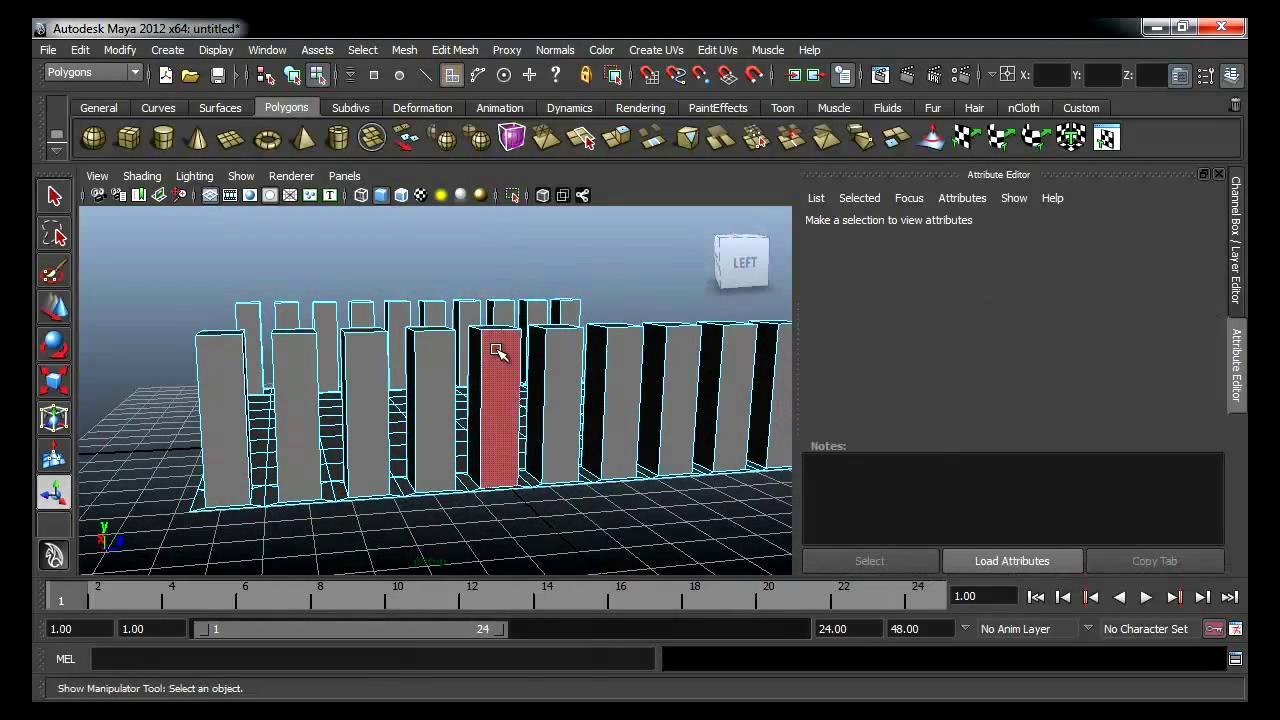
# - Return the plane to object mode and turn on wireframe-on-shaded display in the viewport
pyautogui.moveTo(500, 355); pyautogui.dragTo(547, 290, button='right')
pyautogui.moveTo(518, 302)
pyautogui.keyDown('alt'); pyautogui.mouseDown()
pyautogui.moveTo(434, 380)
pyautogui.moveTo(440, 320)
pyautogui.moveTo(551, 366)
pyautogui.moveTo(371, 354)
pyautogui.moveTo(431, 363)
pyautogui.moveTo(459, 390)
pyautogui.mouseUp(); pyautogui.keyUp('alt')
pyautogui.click(401, 195)
# - Select four separate faces in the middle of the plane's floor and extrude them upward into columns
pyautogui.moveTo(459, 390); pyautogui.dragTo(460, 432, button='right')
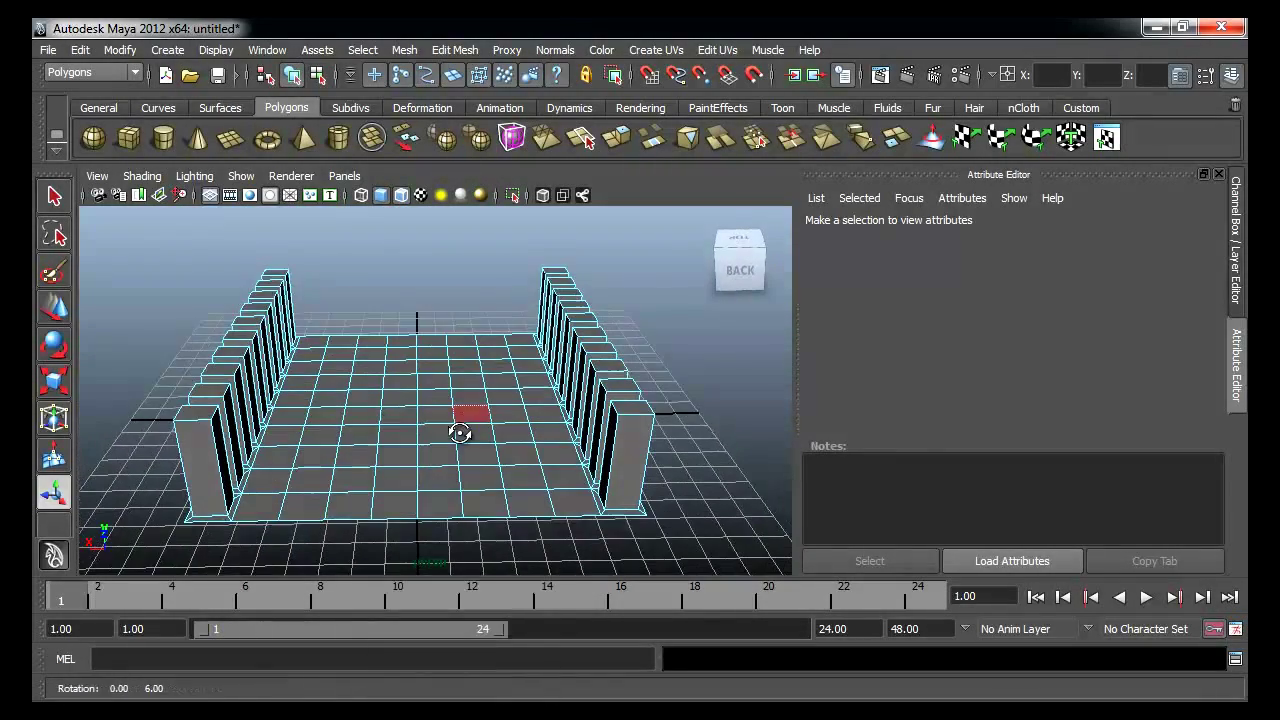
pyautogui.click(367, 381)
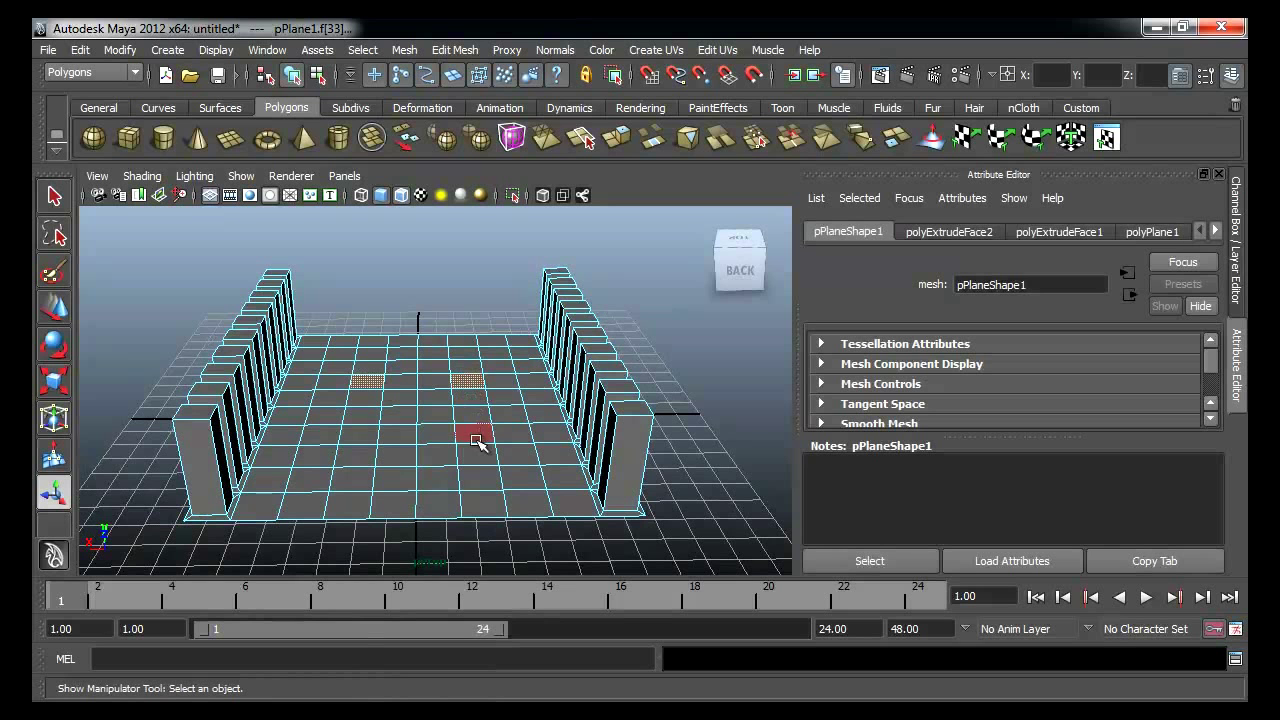
pyautogui.keyDown('shift'); pyautogui.click(366, 438); pyautogui.keyUp('shift')
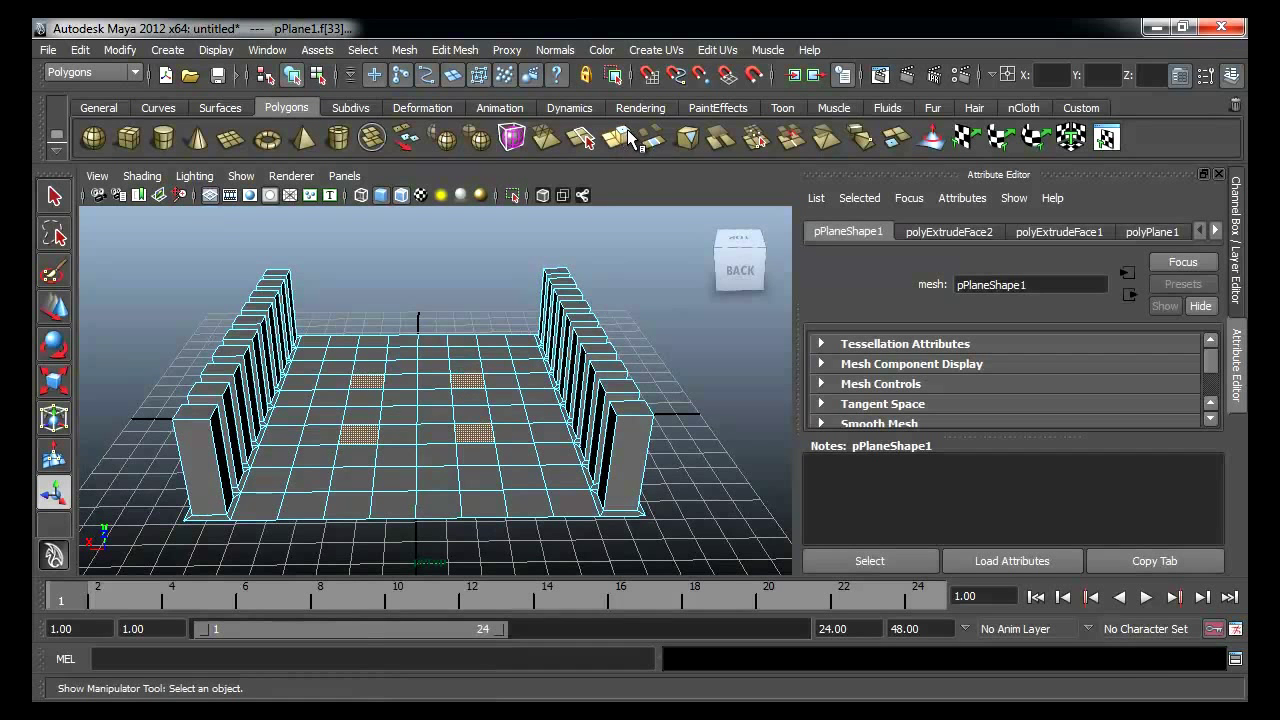
pyautogui.click(625, 137)
pyautogui.keyDown('alt'); pyautogui.moveTo(434, 318); pyautogui.dragTo(434, 268); pyautogui.keyUp('alt')
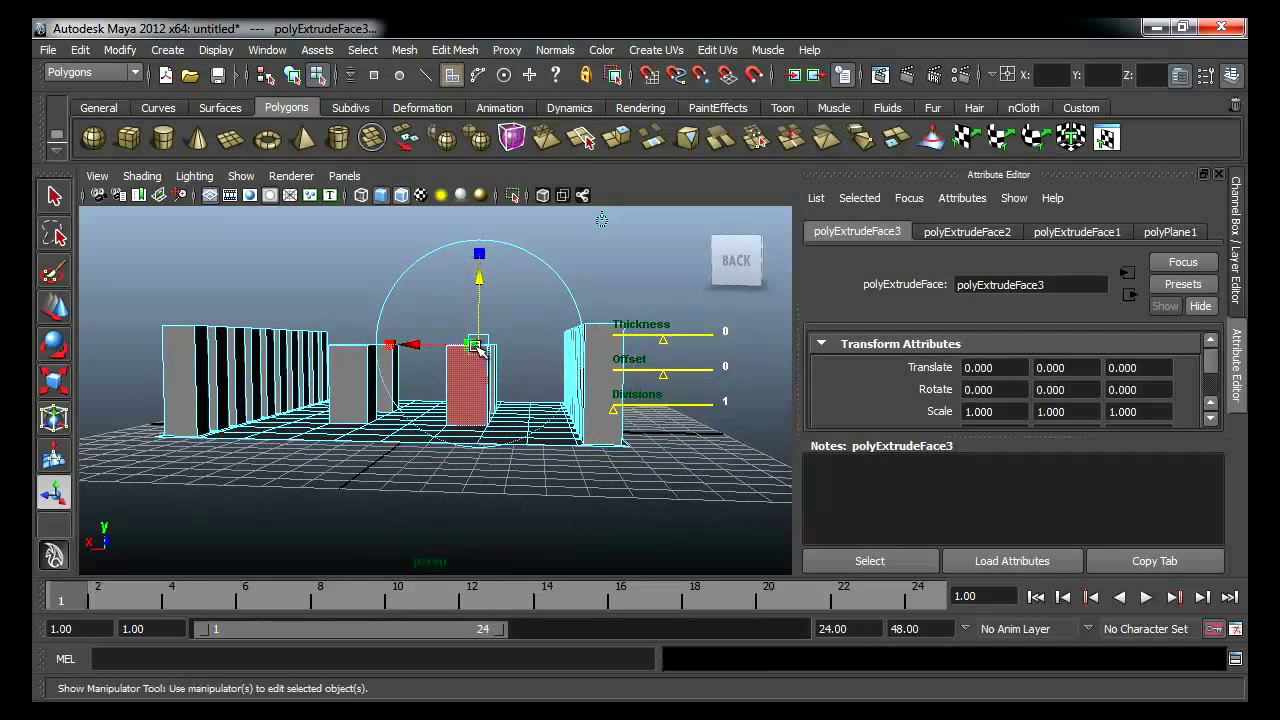
# - Compare the height of the four middle columns with the two outer pillar rows from several angles
pyautogui.keyDown('alt'); pyautogui.moveTo(358, 345); pyautogui.dragTo(329, 348); pyautogui.keyUp('alt')
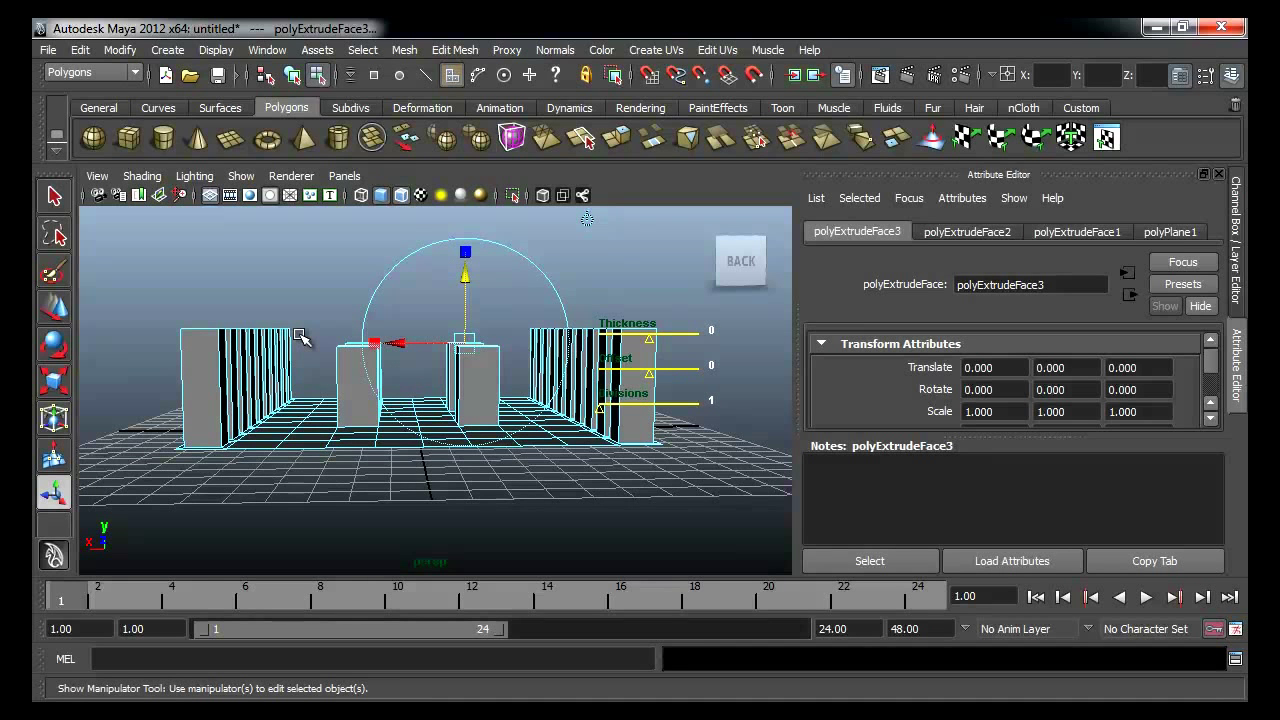
pyautogui.keyDown('alt'); pyautogui.moveTo(391, 347); pyautogui.dragTo(188, 341); pyautogui.keyUp('alt')
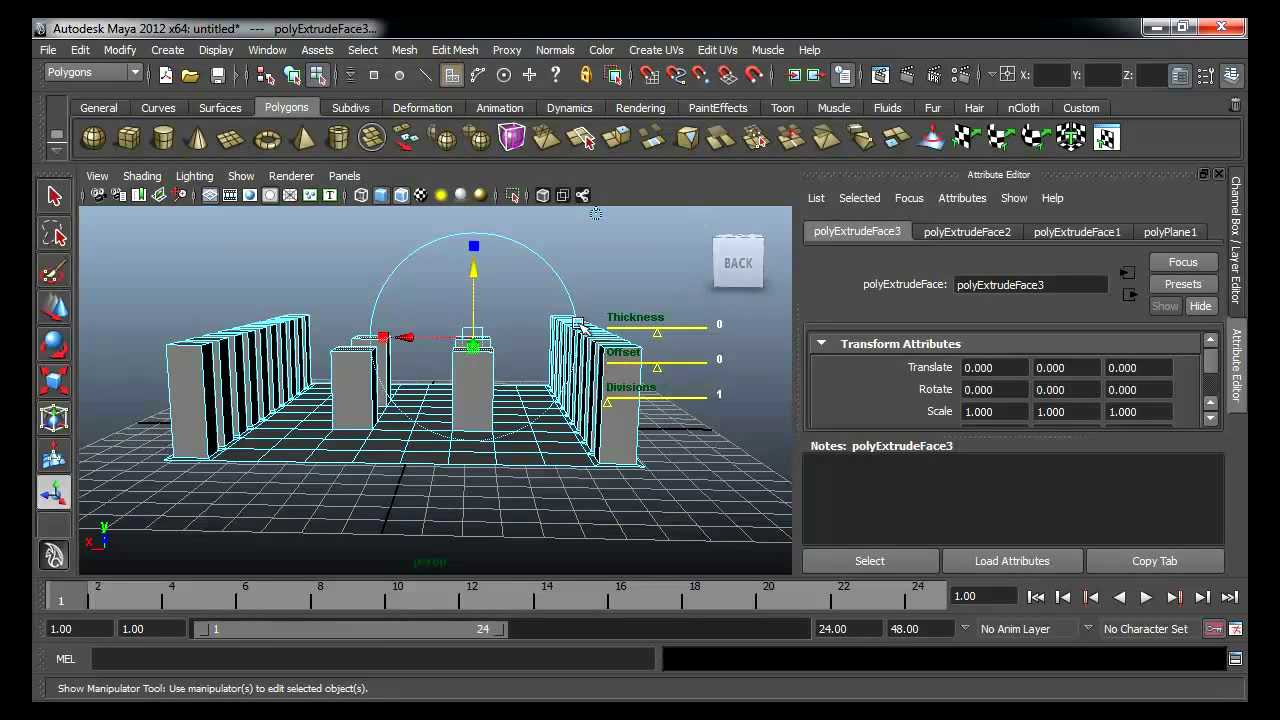
pyautogui.keyDown('alt'); pyautogui.moveTo(560, 357); pyautogui.dragTo(575, 352); pyautogui.keyUp('alt')
pyautogui.keyDown('alt'); pyautogui.moveTo(458, 330); pyautogui.dragTo(496, 376, button='middle'); pyautogui.keyUp('alt')
pyautogui.keyDown('alt'); pyautogui.moveTo(496, 376); pyautogui.dragTo(494, 352); pyautogui.keyUp('alt')
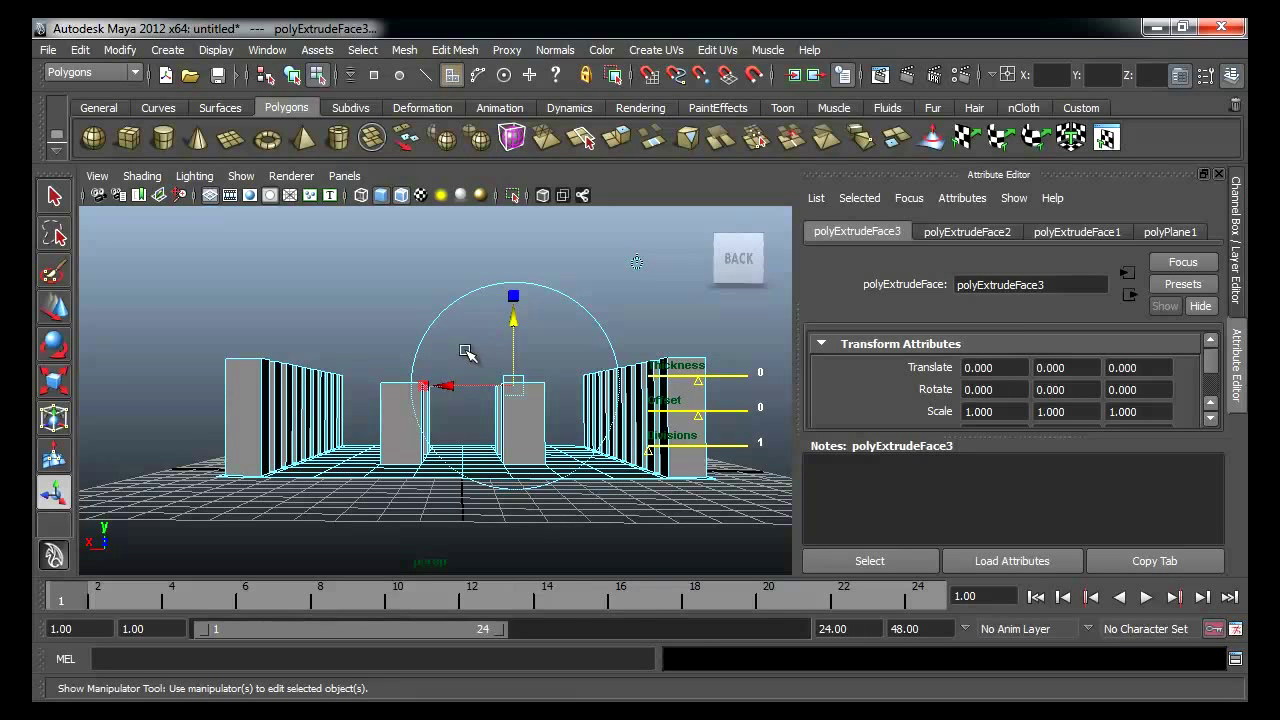
pyautogui.keyDown('alt'); pyautogui.moveTo(557, 389); pyautogui.dragTo(453, 379); pyautogui.keyUp('alt')
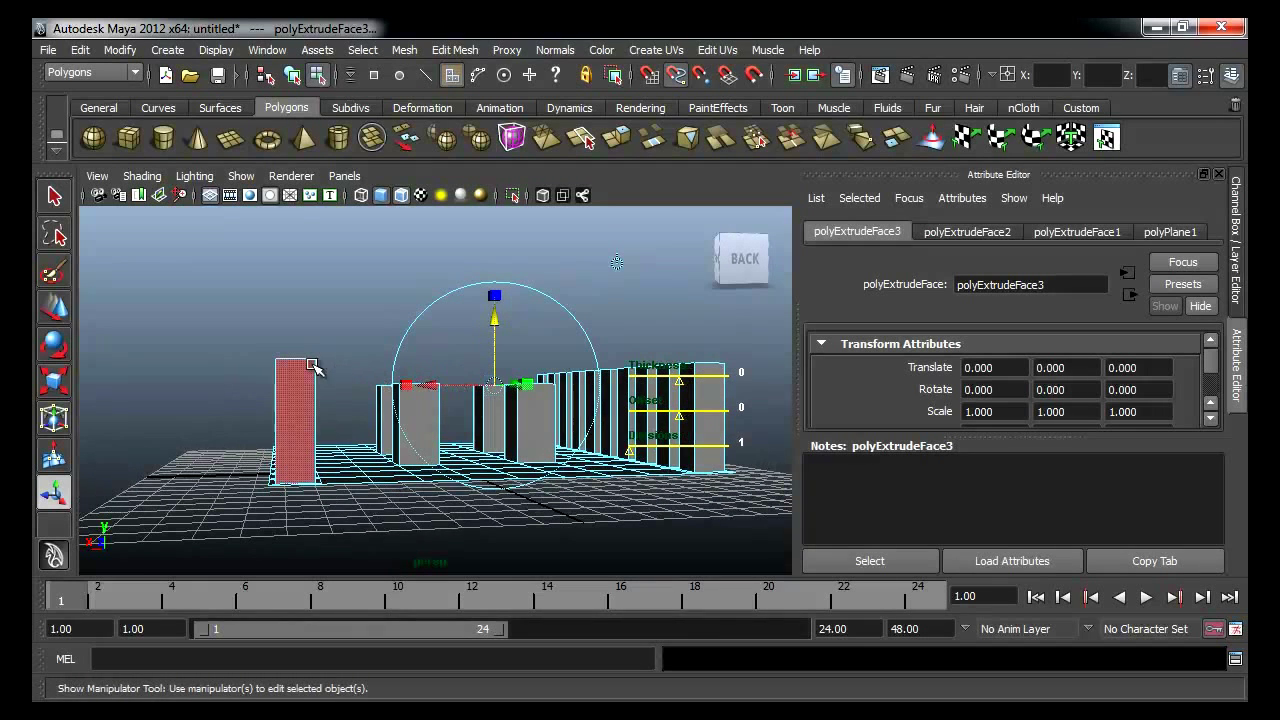
pyautogui.moveTo(323, 363); pyautogui.dragTo(245, 330, button='middle')
pyautogui.keyDown('alt'); pyautogui.moveTo(340, 350); pyautogui.dragTo(423, 372); pyautogui.keyUp('alt')
pyautogui.keyDown('alt'); pyautogui.moveTo(498, 362); pyautogui.dragTo(528, 331); pyautogui.keyUp('alt')
# - Leave the extrude manipulator, clear the face selection and return the plane to object mode
pyautogui.press('q')
pyautogui.click(526, 321)
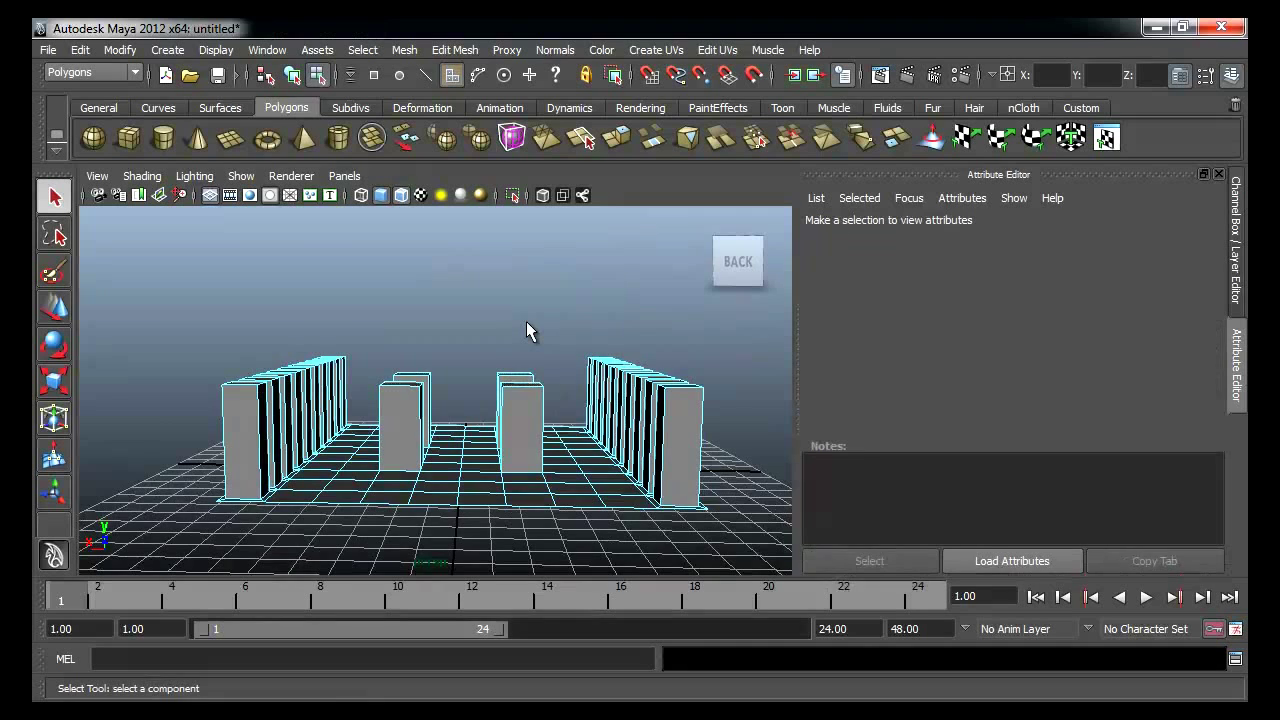
pyautogui.moveTo(517, 390); pyautogui.dragTo(551, 354, button='right')
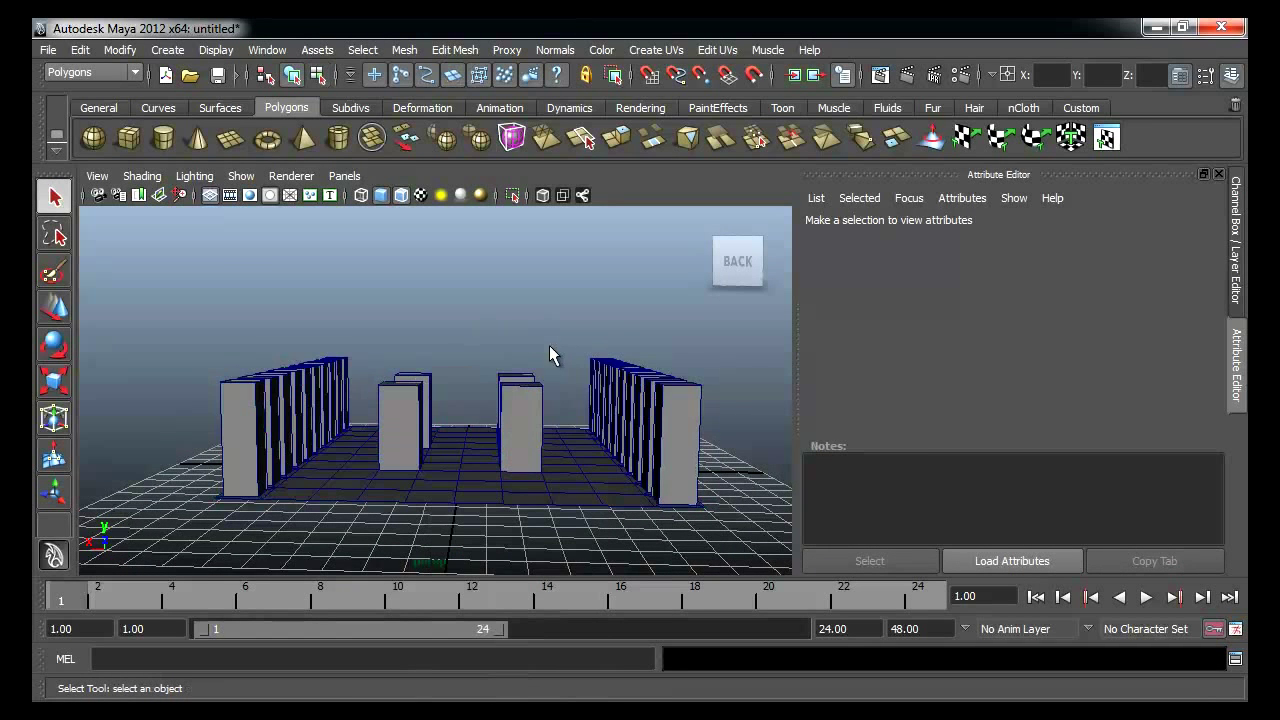
pyautogui.click(519, 390)
pyautogui.keyDown('alt'); pyautogui.moveTo(523, 406); pyautogui.dragTo(528, 399); pyautogui.keyUp('alt')
pyautogui.click(535, 354)
# - Select the top vertices of the four middle columns in vertex mode and activate the Move tool
pyautogui.moveTo(527, 380); pyautogui.dragTo(433, 386, button='right')
pyautogui.moveTo(372, 358); pyautogui.dragTo(552, 402)
pyautogui.press('w')
pyautogui.press('space')
pyautogui.press('space')
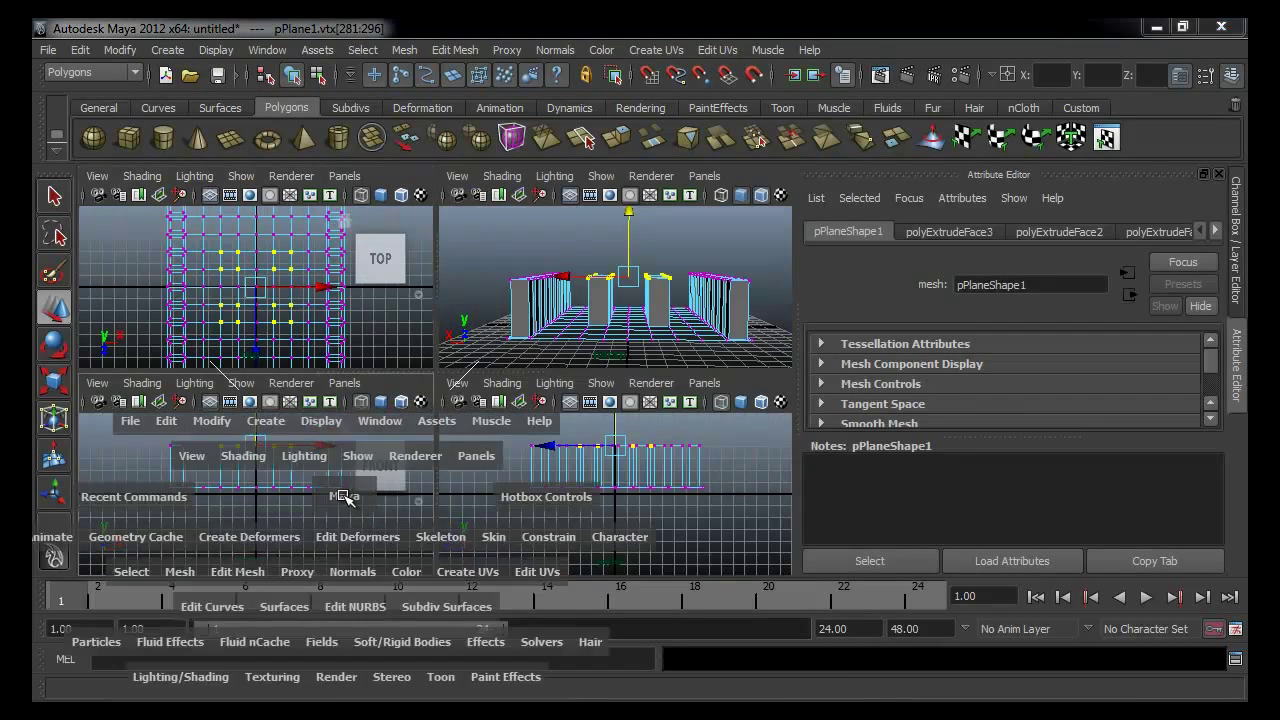
# - In the front view, adjust the selected column tops vertically to a height of about 4.175 cm
pyautogui.keyDown('alt'); pyautogui.moveTo(269, 434); pyautogui.dragTo(454, 340, button='right'); pyautogui.keyUp('alt')
pyautogui.keyDown('alt'); pyautogui.moveTo(454, 340); pyautogui.dragTo(480, 431, button='middle'); pyautogui.keyUp('alt')
pyautogui.keyDown('alt'); pyautogui.moveTo(430, 424); pyautogui.dragTo(491, 371, button='right'); pyautogui.keyUp('alt')
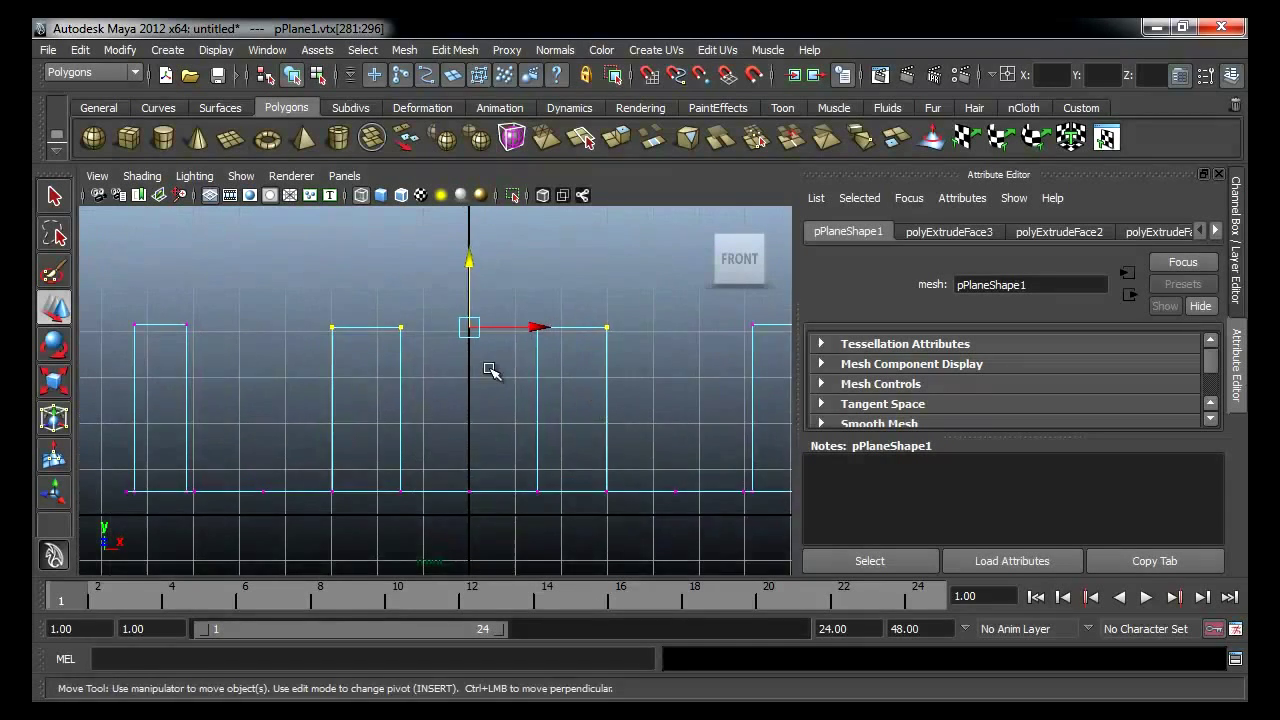
pyautogui.keyDown('alt'); pyautogui.moveTo(490, 369); pyautogui.dragTo(533, 406, button='middle'); pyautogui.keyUp('alt')
pyautogui.moveTo(514, 302); pyautogui.dragTo(514, 297)
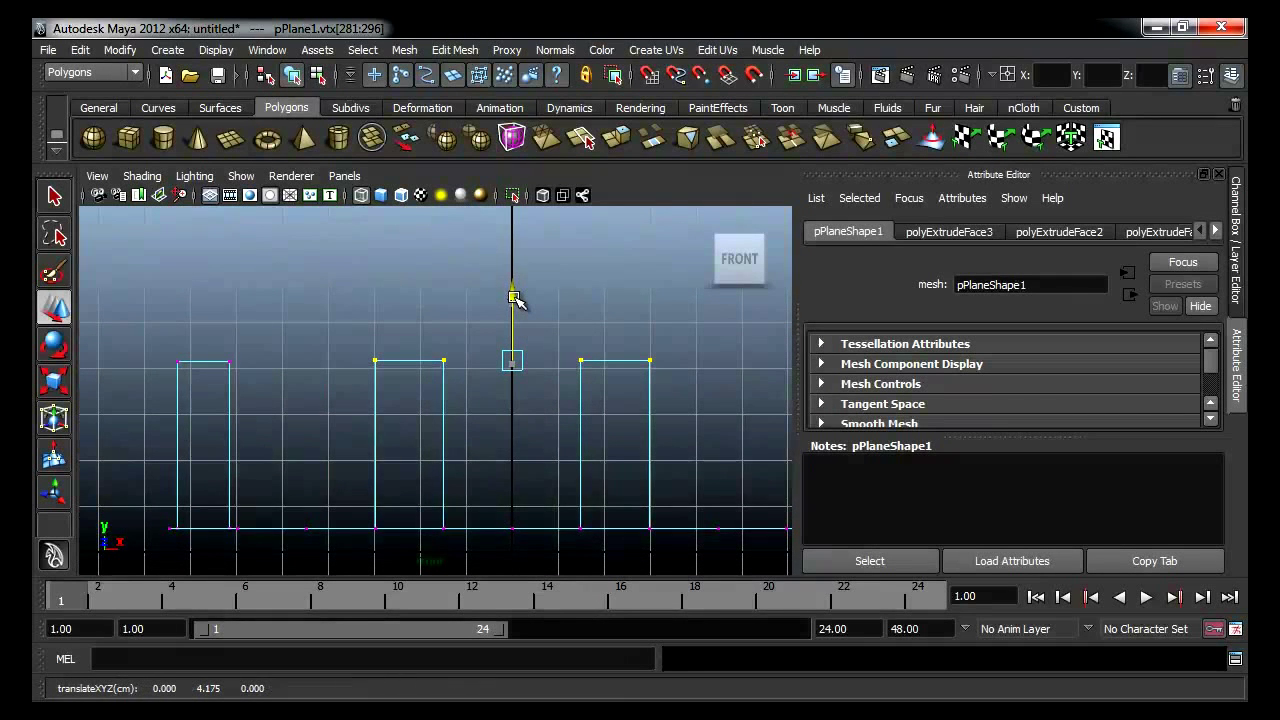
# - Move the pivot over an outer pillar's top and align the selected column tops with it at about 4.161 cm
pyautogui.keyDown('alt'); pyautogui.moveTo(337, 346); pyautogui.dragTo(572, 368, button='right'); pyautogui.keyUp('alt')
pyautogui.keyDown('alt'); pyautogui.moveTo(432, 387); pyautogui.dragTo(555, 390, button='middle'); pyautogui.keyUp('alt')
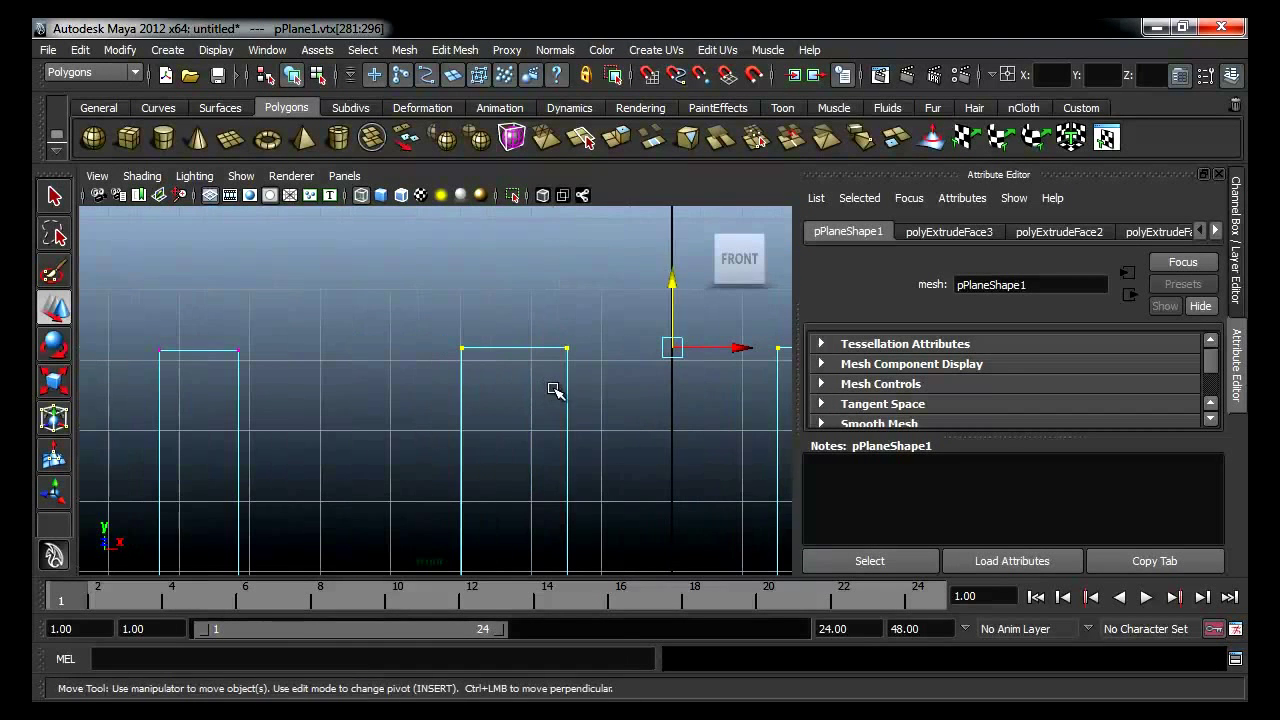
pyautogui.press('Insert')
pyautogui.click(672, 348)
pyautogui.press('Insert')
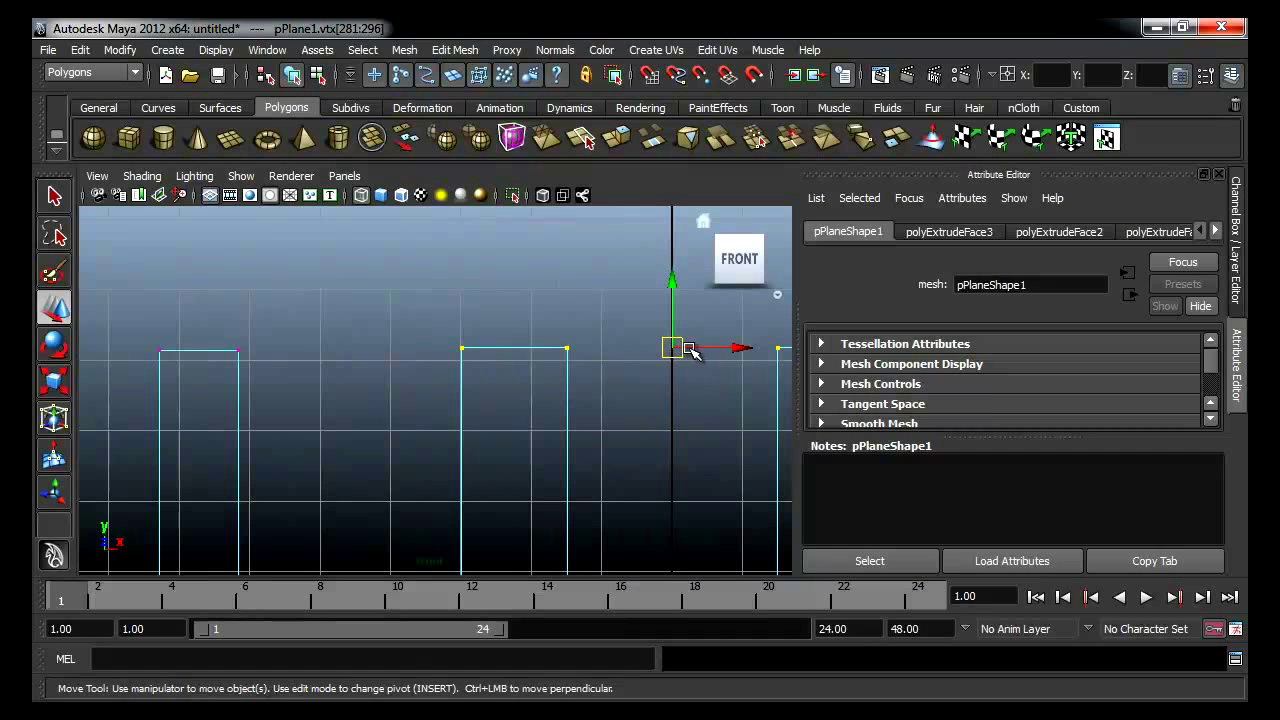
pyautogui.press('Insert')
pyautogui.moveTo(699, 345); pyautogui.dragTo(223, 349)
pyautogui.press('Insert')
pyautogui.moveTo(197, 280); pyautogui.dragTo(198, 283)
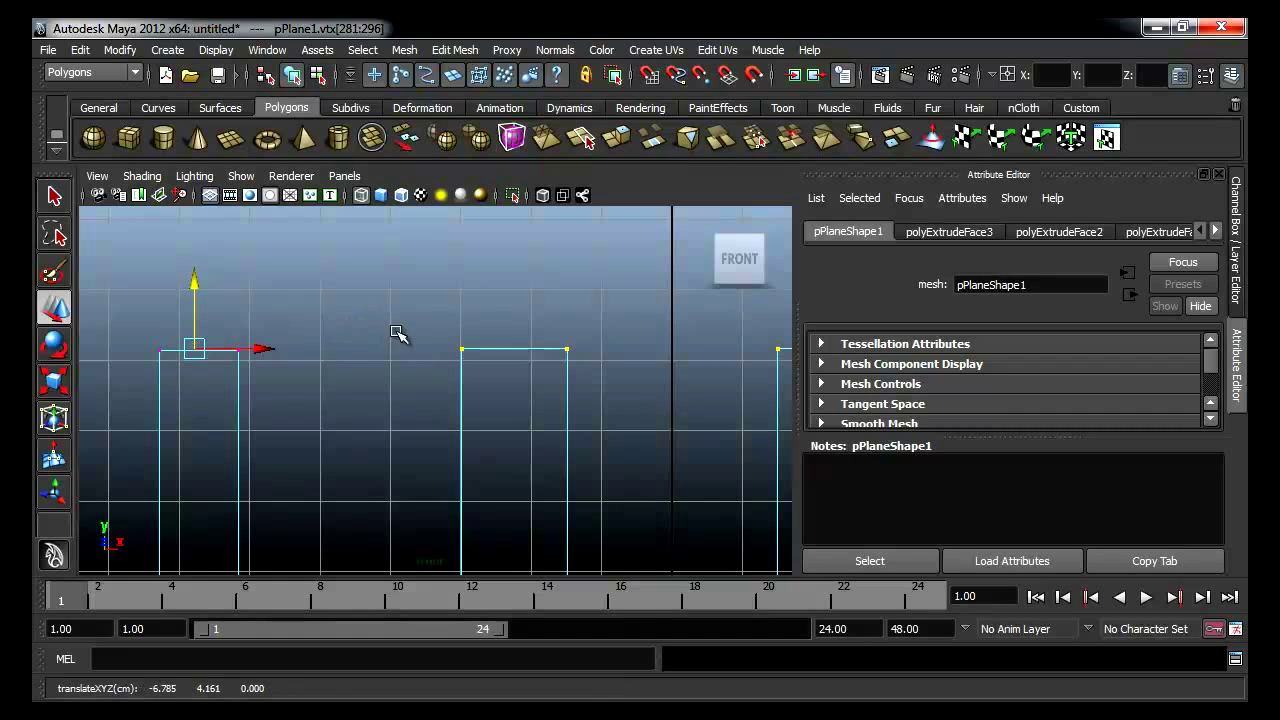
# - Reselect the top vertices of the middle columns in the front view
pyautogui.scroll(-3, 350, 340)
pyautogui.click(578, 400)
pyautogui.moveTo(421, 301); pyautogui.dragTo(718, 414)
pyautogui.keyDown('alt'); pyautogui.moveTo(560, 390); pyautogui.dragTo(485, 403, button='middle'); pyautogui.keyUp('alt')
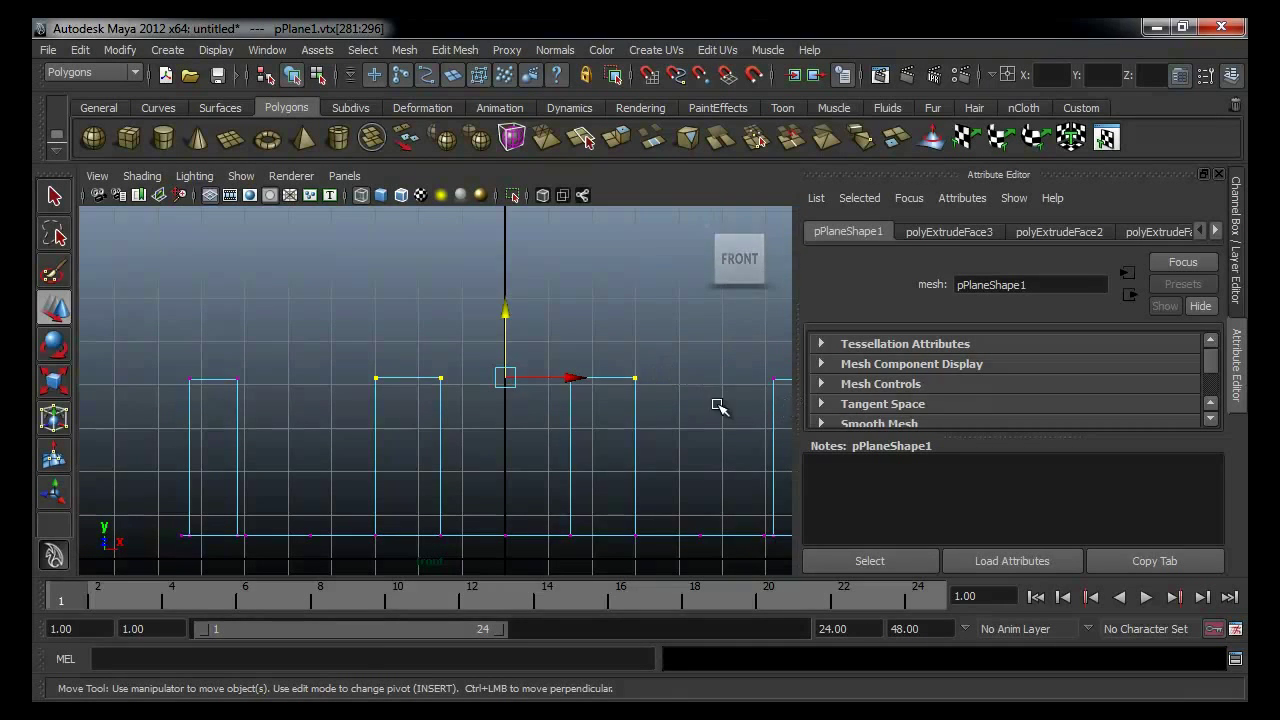
# - Return to the perspective view, switch the plane back to object mode and clear the selection
pyautogui.press('space')
pyautogui.press('space')
pyautogui.keyDown('alt'); pyautogui.moveTo(470, 385); pyautogui.dragTo(585, 418); pyautogui.keyUp('alt')
pyautogui.moveTo(529, 403); pyautogui.dragTo(614, 377, button='right')
pyautogui.click(577, 328)
# - Select the whole plane with its pillars and columns and delete it
pyautogui.keyDown('alt'); pyautogui.moveTo(582, 347); pyautogui.dragTo(504, 418); pyautogui.keyUp('alt')
pyautogui.keyDown('alt'); pyautogui.moveTo(504, 418); pyautogui.dragTo(506, 421, button='middle'); pyautogui.keyUp('alt')
pyautogui.keyDown('alt'); pyautogui.moveTo(507, 421); pyautogui.dragTo(580, 403); pyautogui.keyUp('alt')
pyautogui.keyDown('alt'); pyautogui.moveTo(580, 403); pyautogui.dragTo(454, 406, button='right'); pyautogui.keyUp('alt')
pyautogui.keyDown('alt'); pyautogui.moveTo(454, 406); pyautogui.dragTo(471, 371); pyautogui.keyUp('alt')
pyautogui.click(464, 421)
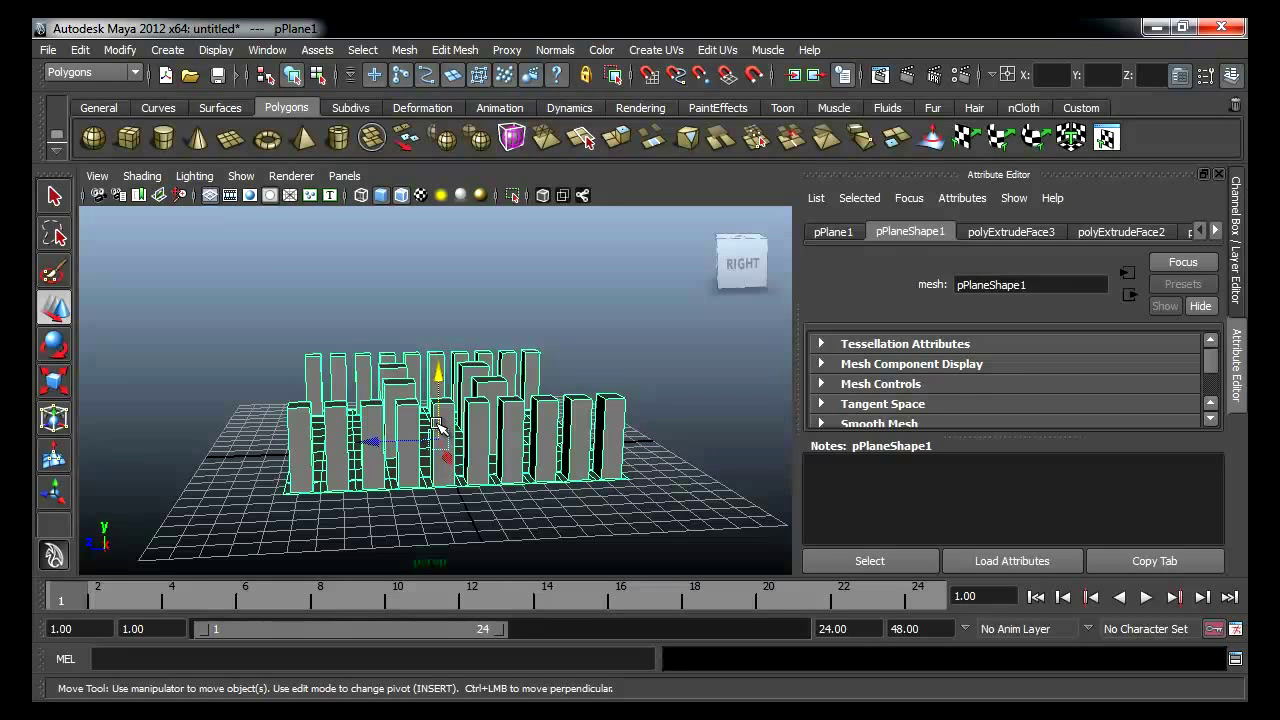
pyautogui.click(646, 429)
pyautogui.click(597, 415)
pyautogui.click(611, 389)
pyautogui.click(519, 436)
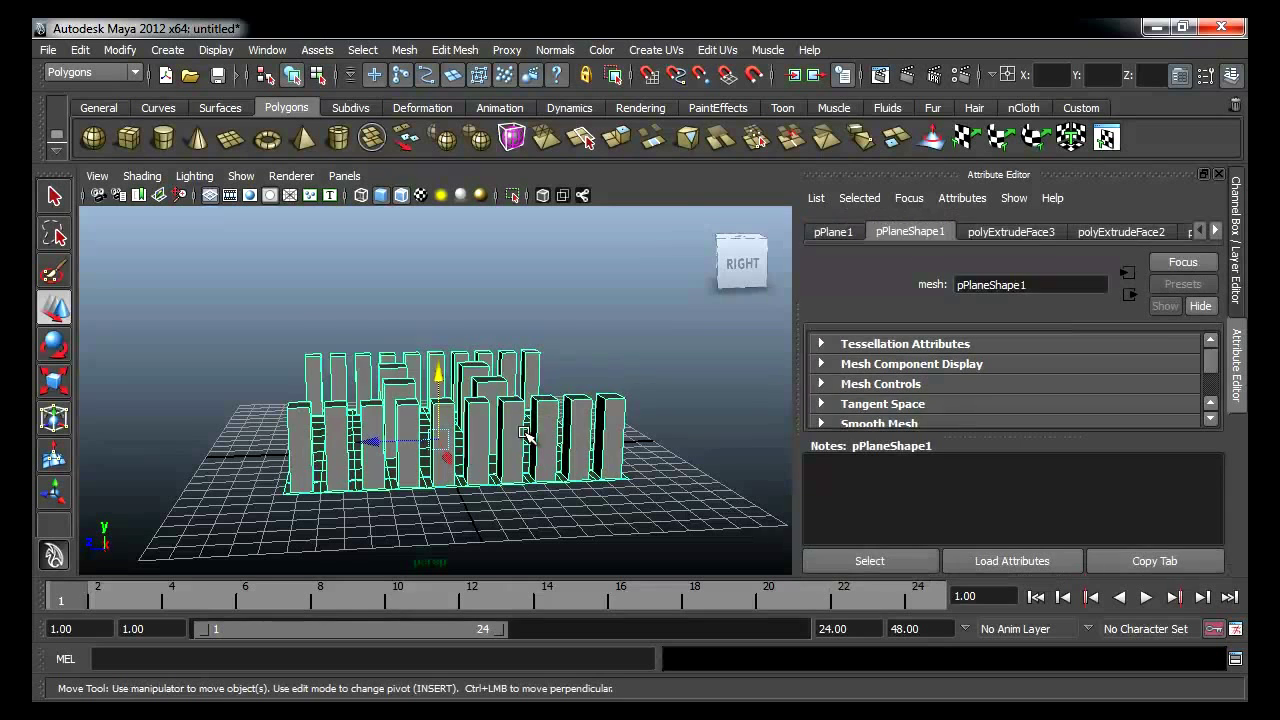
pyautogui.press('Delete')
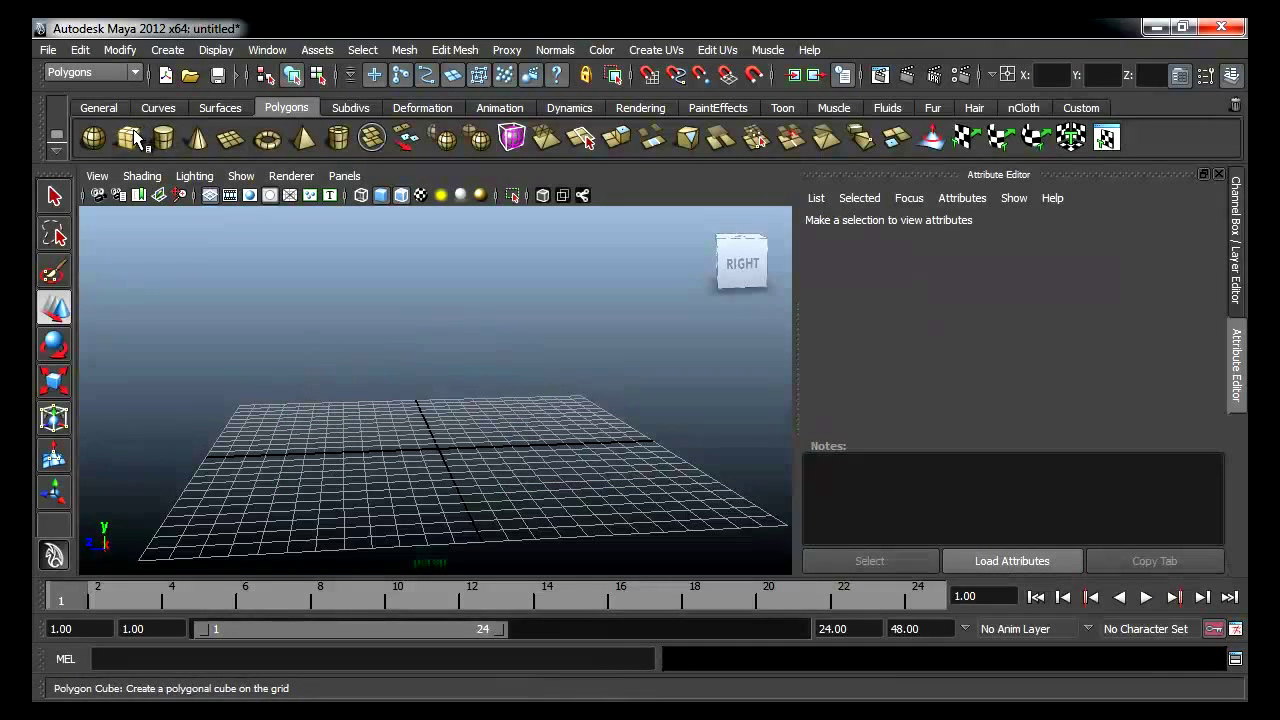
# - Create a polygon sphere at the grid's centre and scale it uniformly to about 6.139
pyautogui.click(93, 137)
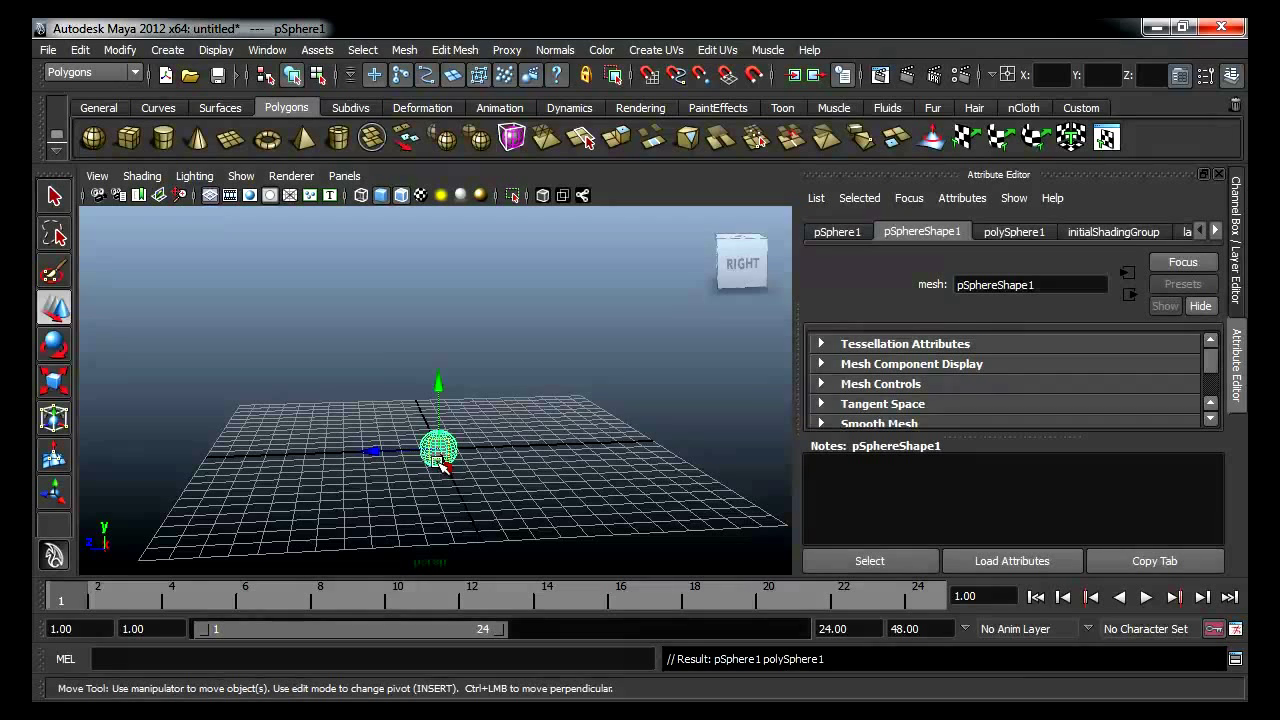
pyautogui.press('r')
pyautogui.moveTo(440, 452); pyautogui.dragTo(614, 418)
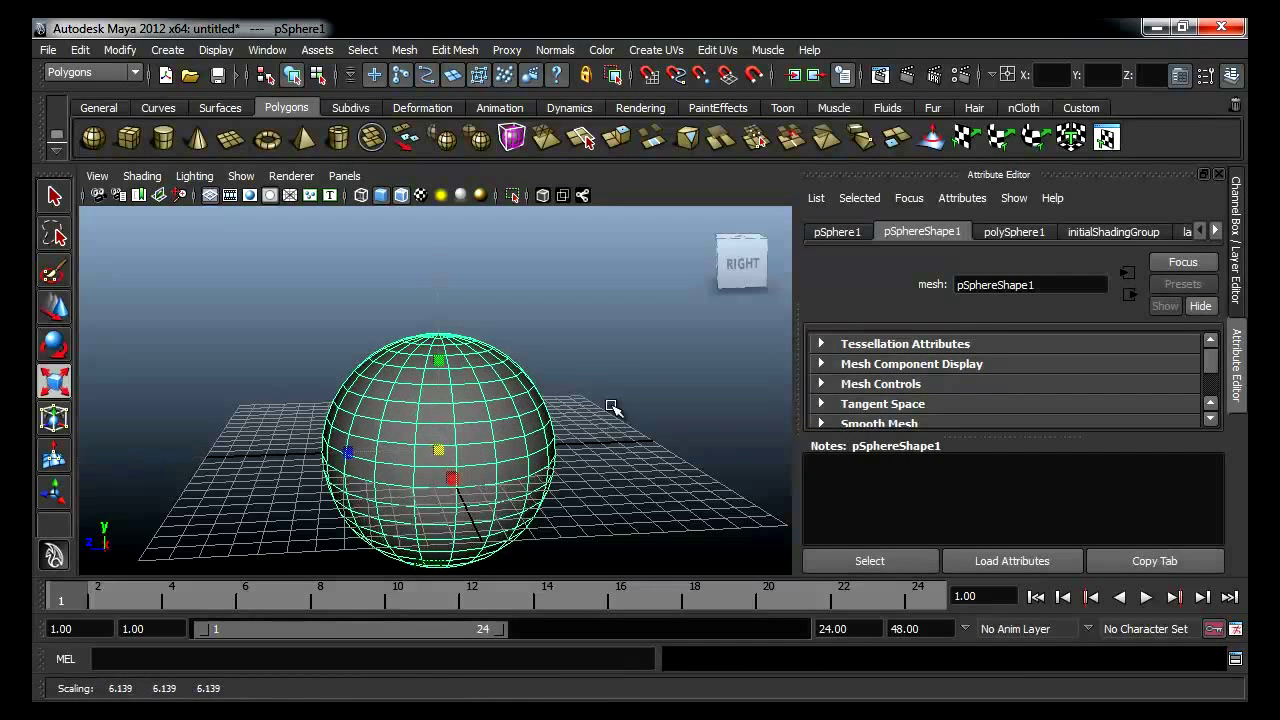
# - Apply the Grass fur preset to the sphere
pyautogui.click(933, 107)
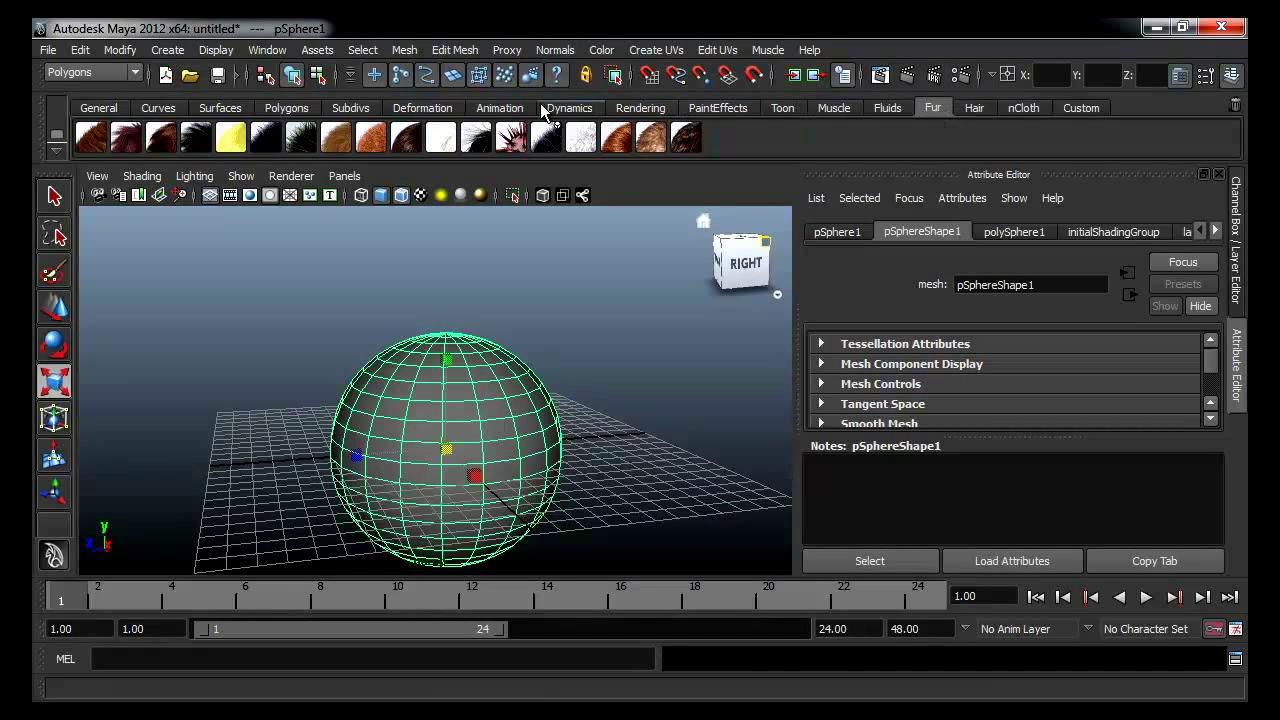
pyautogui.keyDown('alt'); pyautogui.moveTo(558, 376); pyautogui.dragTo(582, 380); pyautogui.keyUp('alt')
pyautogui.keyDown('alt'); pyautogui.moveTo(582, 380); pyautogui.dragTo(494, 364, button='right'); pyautogui.keyUp('alt')
pyautogui.keyDown('alt'); pyautogui.moveTo(494, 364); pyautogui.dragTo(482, 363); pyautogui.keyUp('alt')
pyautogui.keyDown('alt'); pyautogui.moveTo(482, 363); pyautogui.dragTo(650, 345, button='right'); pyautogui.keyUp('alt')
pyautogui.keyDown('alt'); pyautogui.moveTo(590, 372); pyautogui.dragTo(571, 343); pyautogui.keyUp('alt')
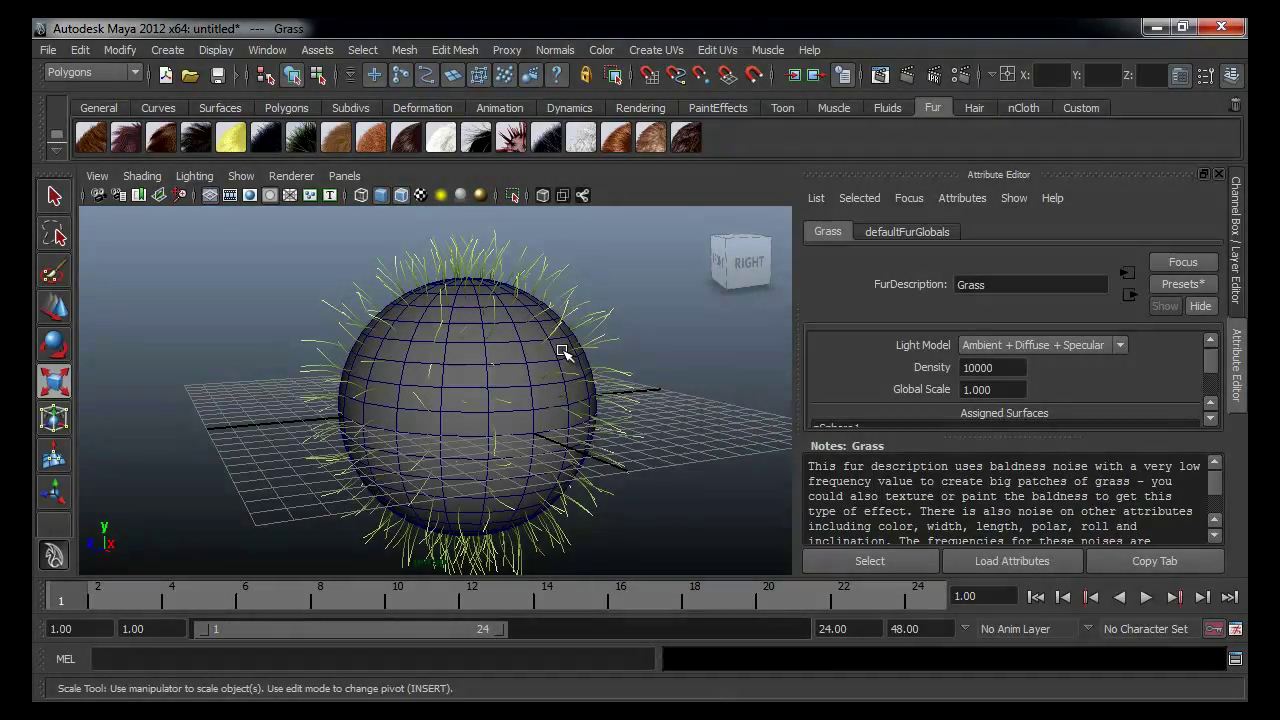
# - Clear the selection, render the current frame of the grass-covered sphere and close the rendered image
pyautogui.click(662, 362)
pyautogui.keyDown('alt'); pyautogui.moveTo(648, 380); pyautogui.dragTo(634, 382); pyautogui.keyUp('alt')
pyautogui.keyDown('alt'); pyautogui.moveTo(634, 382); pyautogui.dragTo(594, 360, button='right'); pyautogui.keyUp('alt')
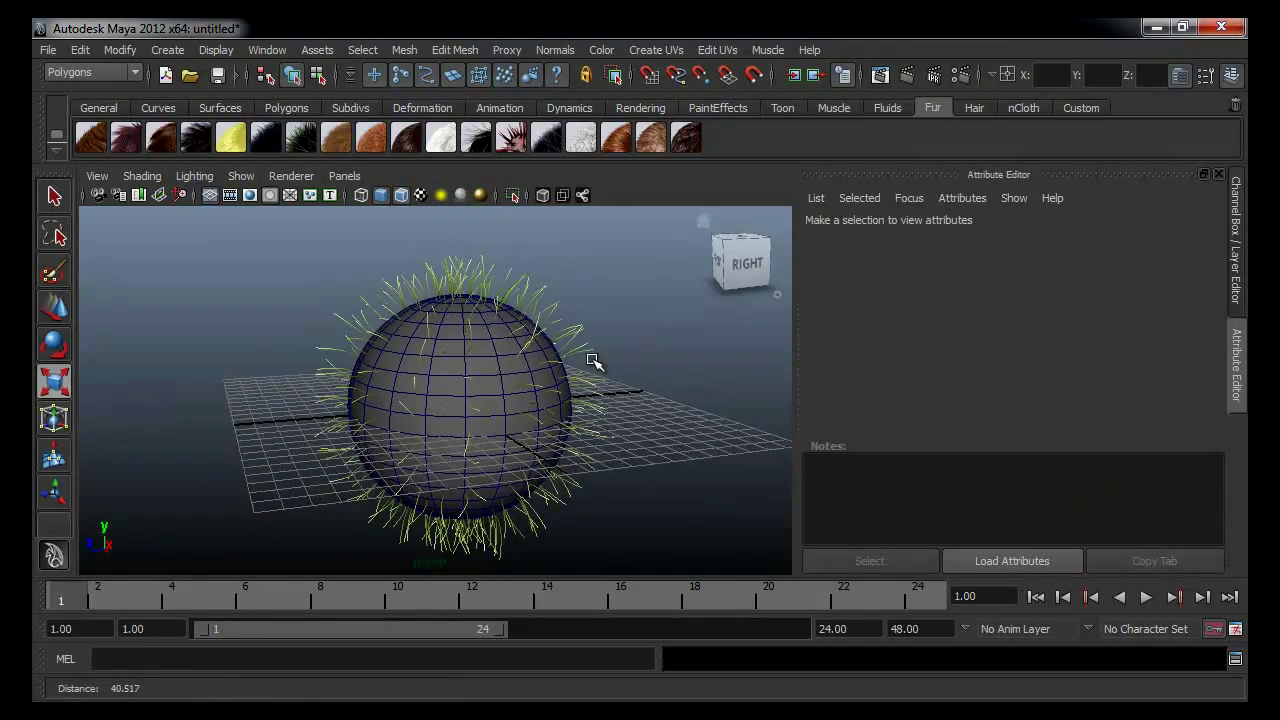
pyautogui.click(911, 74)
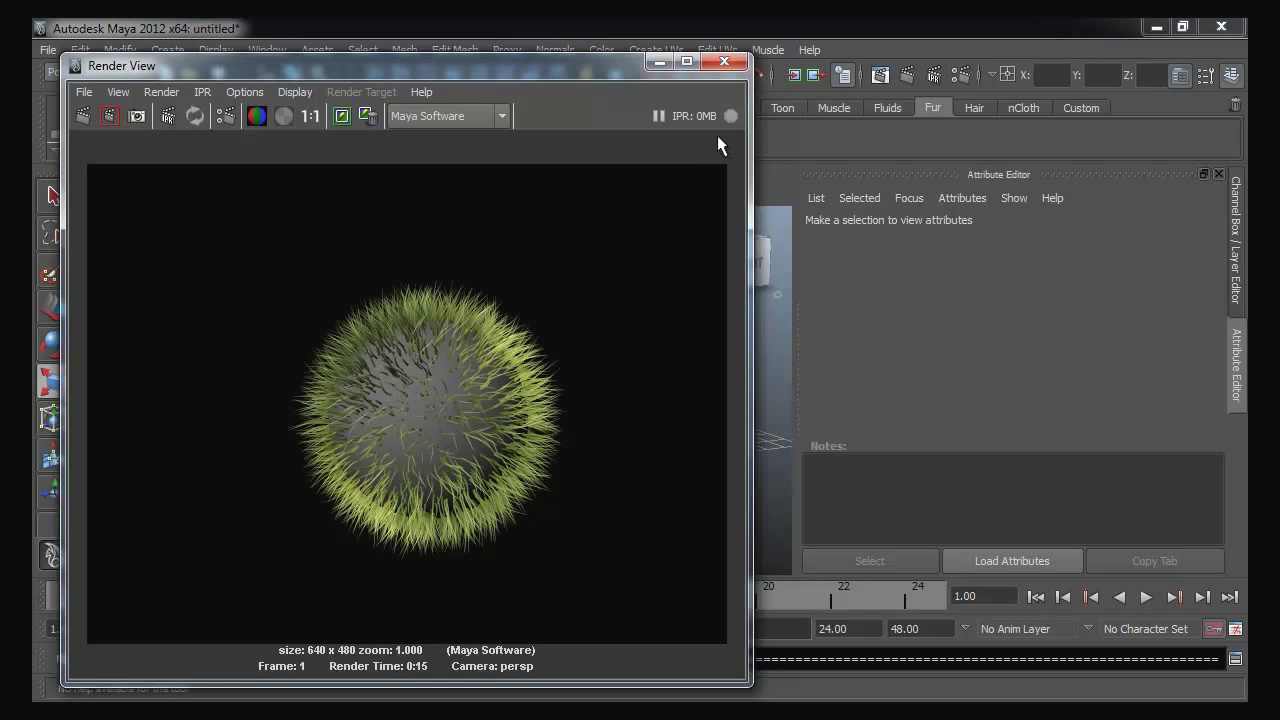
pyautogui.click(734, 60)
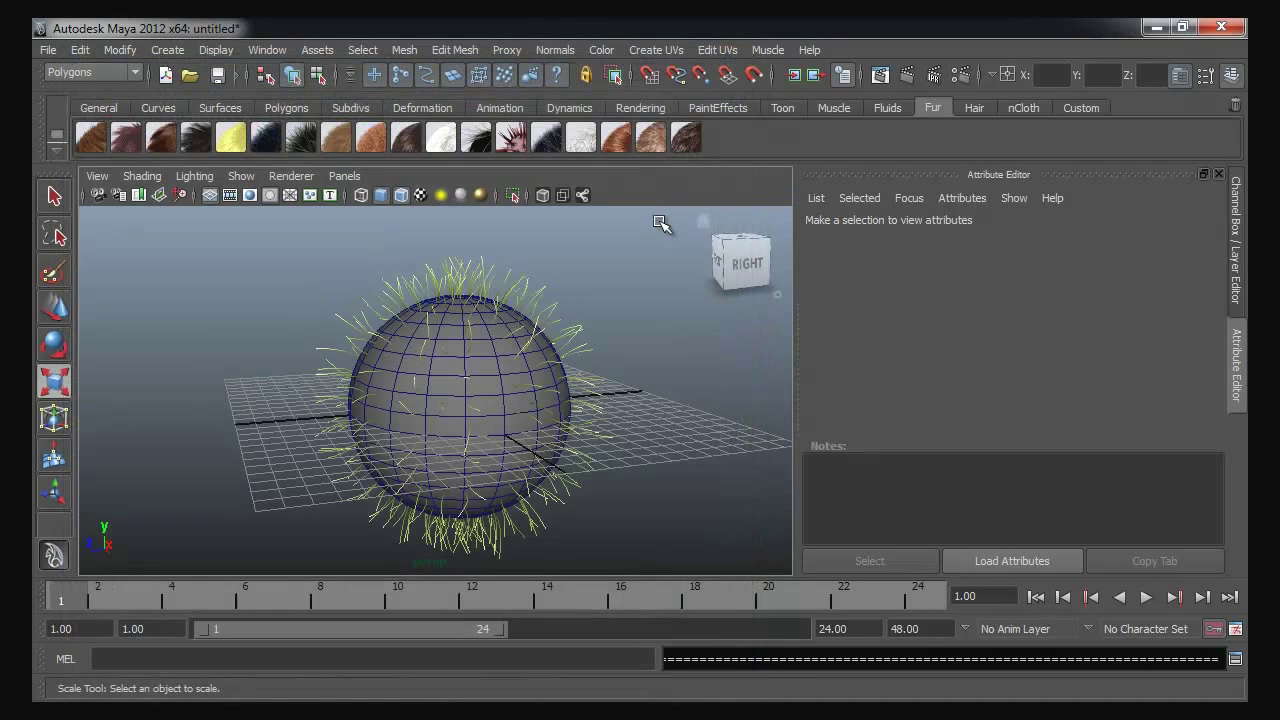
# - Select the grass fur on the sphere
pyautogui.click(590, 344)
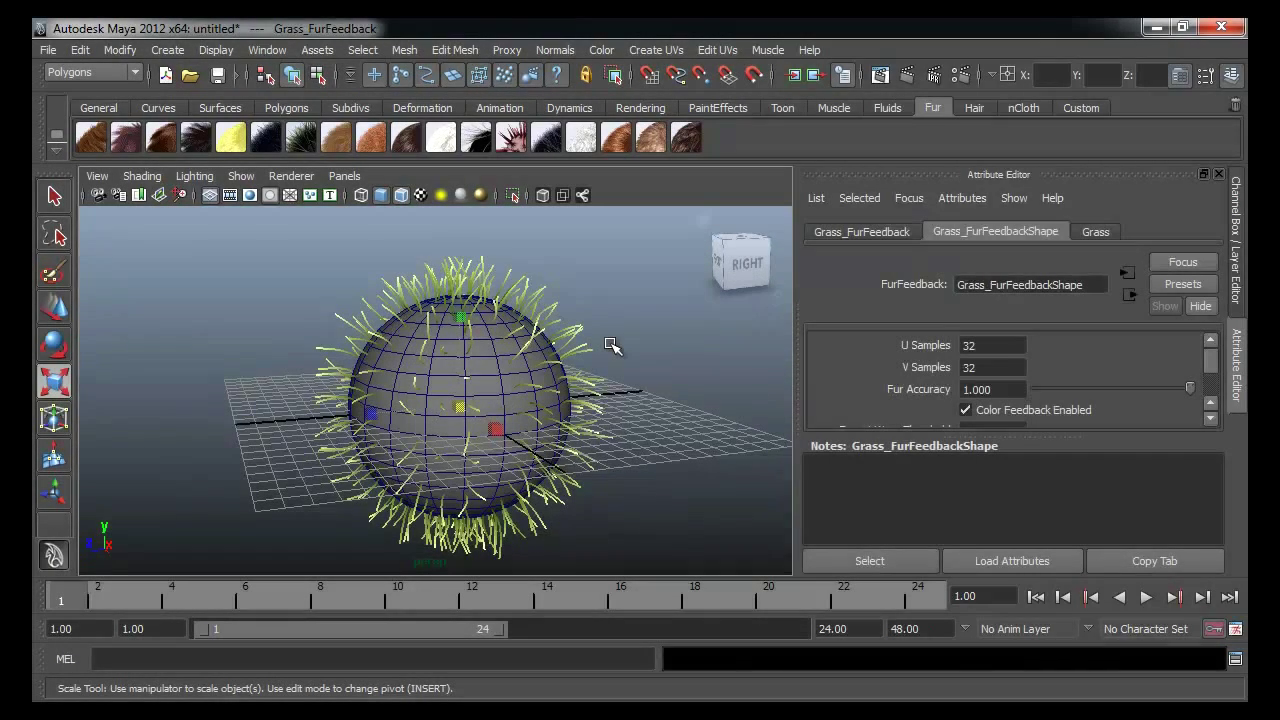